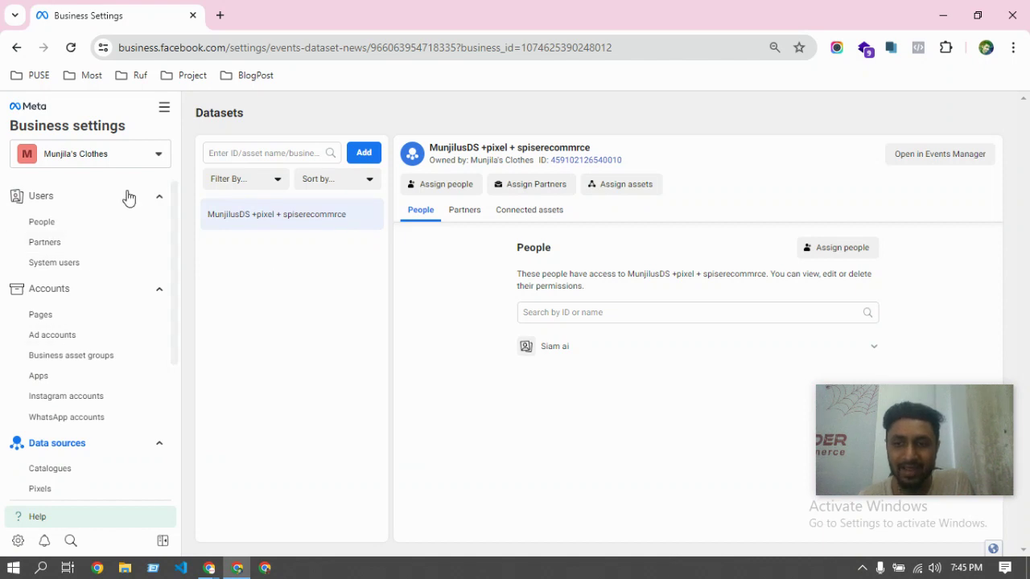
Collapse the other categories in the Business settings navigation, leaving Data sources expanded with Datasets in view
scroll(80, 217, down, 2)
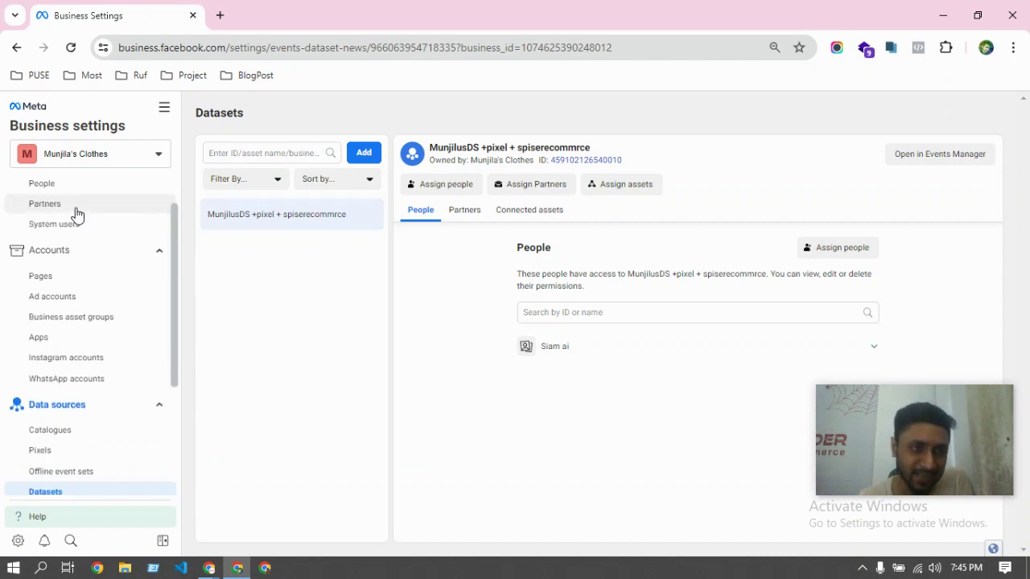
scroll(39, 370, down, 1)
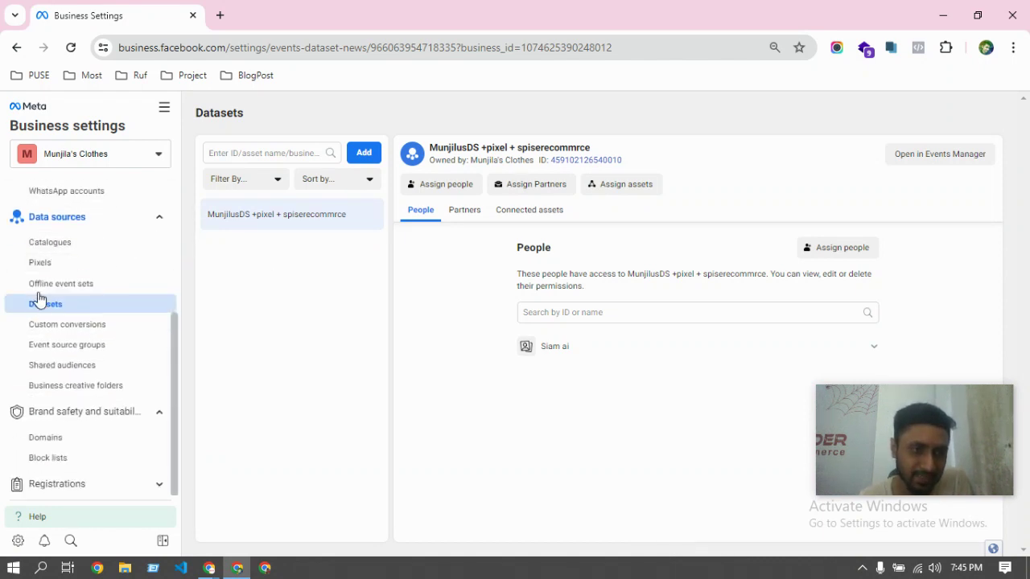
click(69, 222)
scroll(95, 277, up, 3)
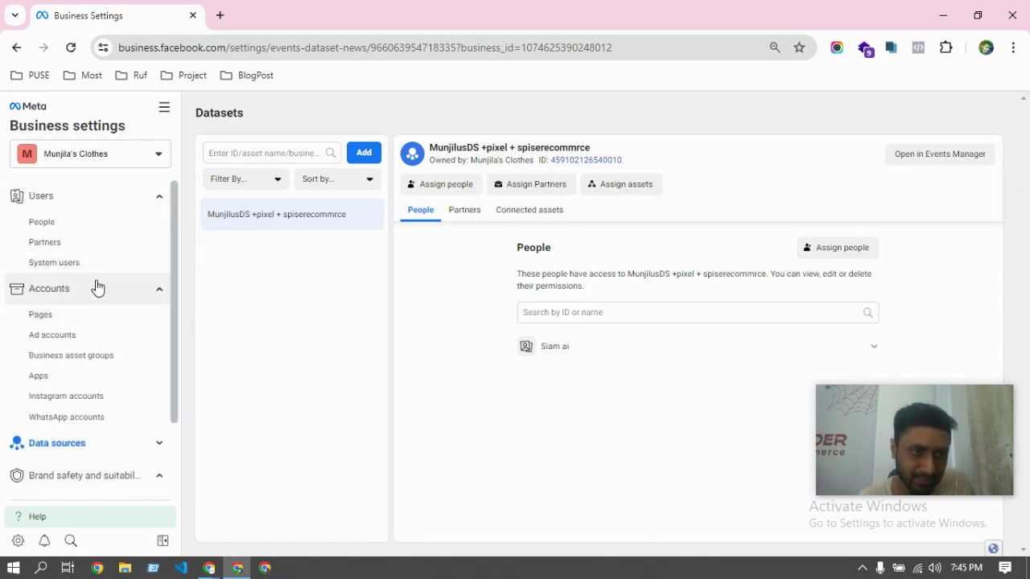
click(96, 288)
click(110, 194)
click(94, 289)
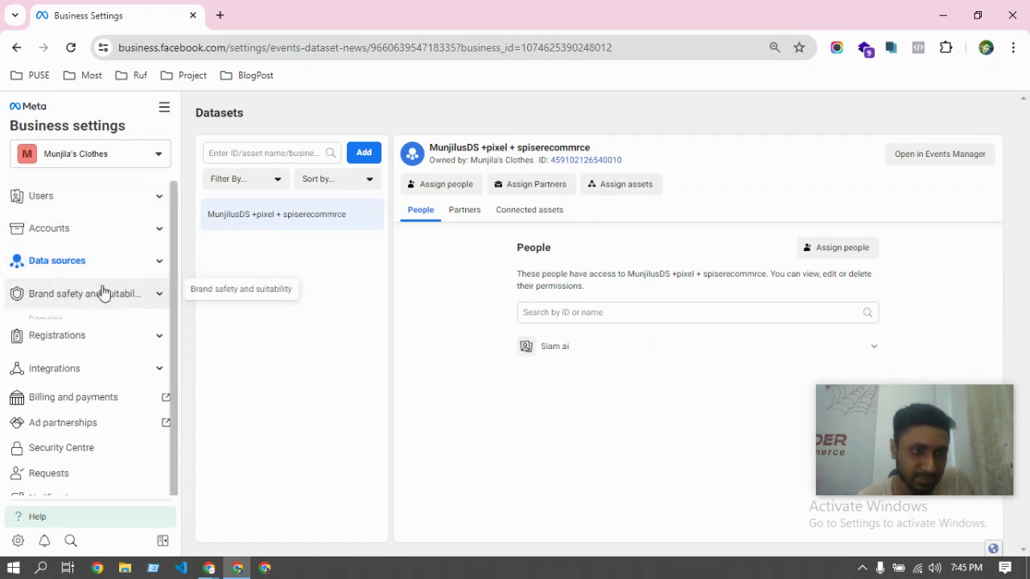
click(98, 266)
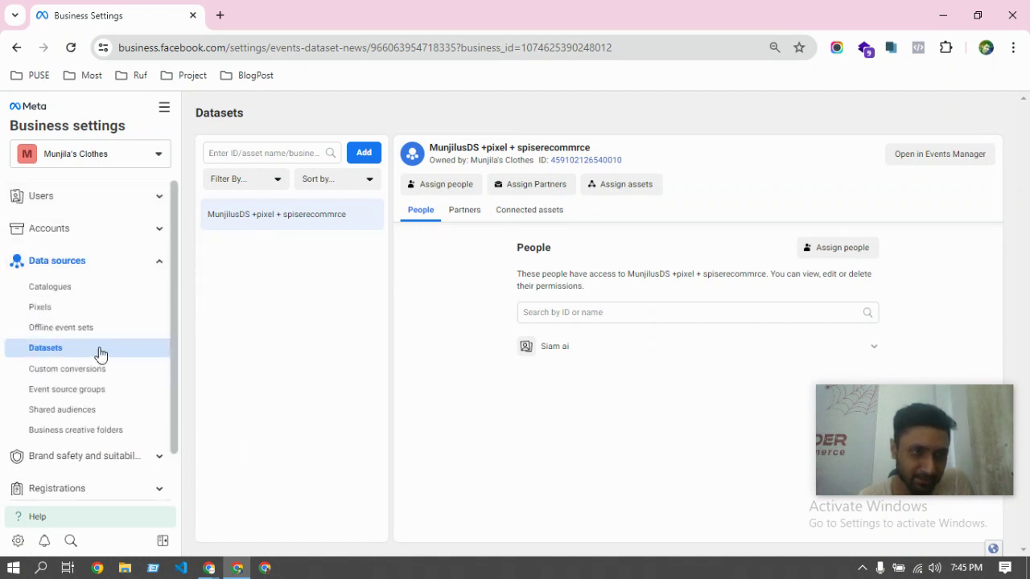
click(80, 264)
click(81, 264)
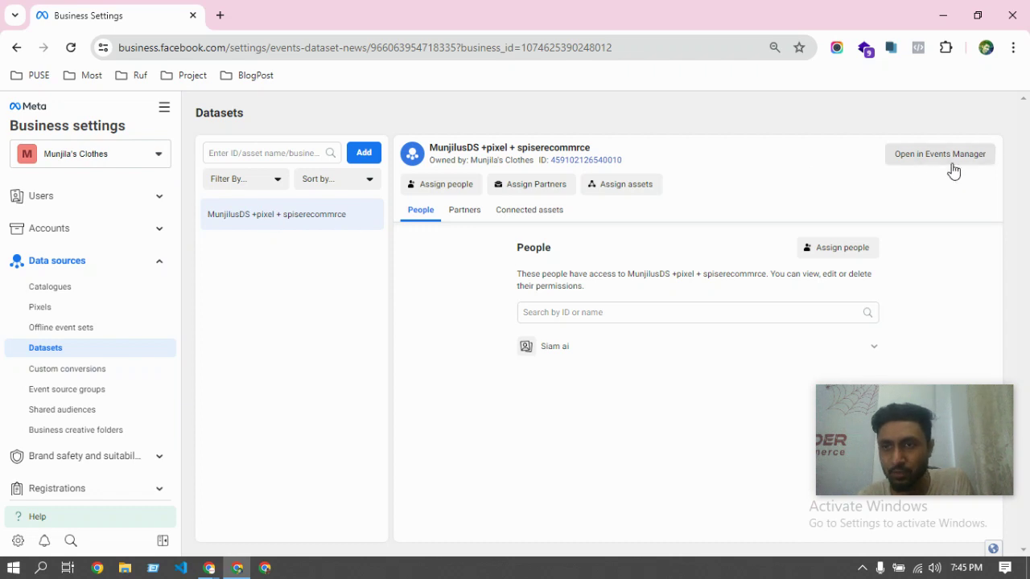
Open the MunjilusDS +pixel + spiserecommrce dataset in Events Manager and examine its event activity chart and events list
click(917, 156)
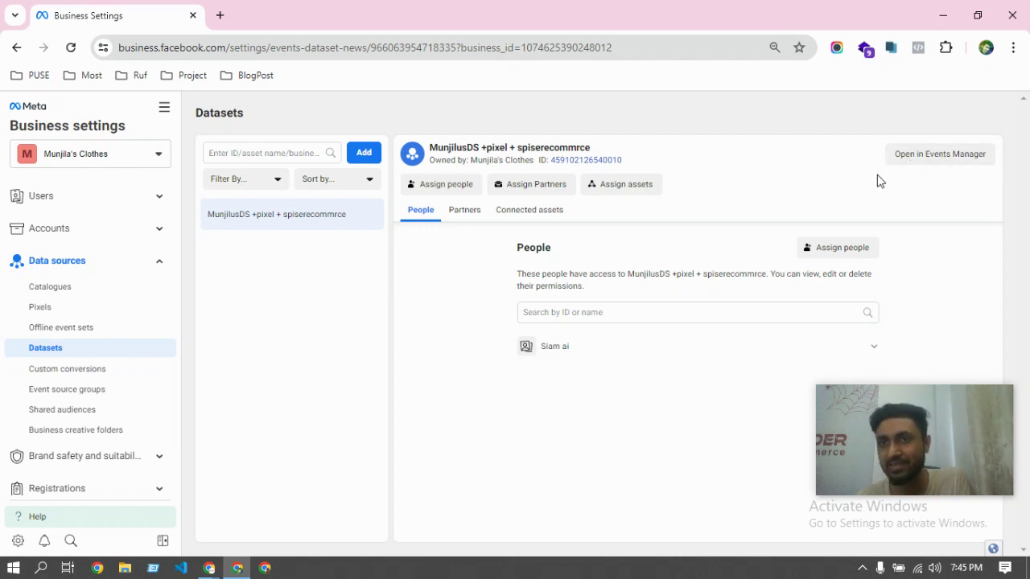
click(924, 161)
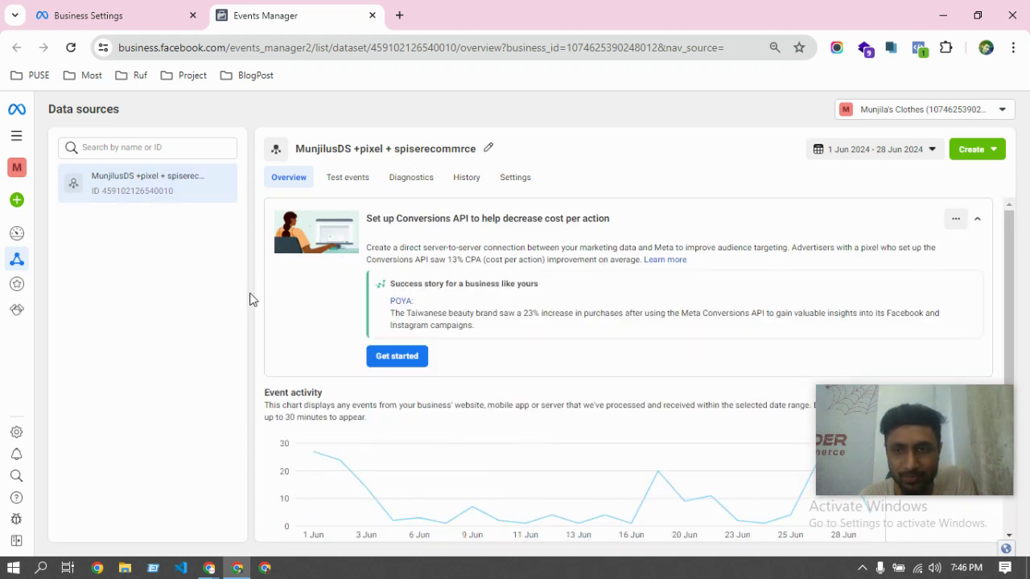
scroll(410, 268, down, 2)
scroll(411, 268, down, 2)
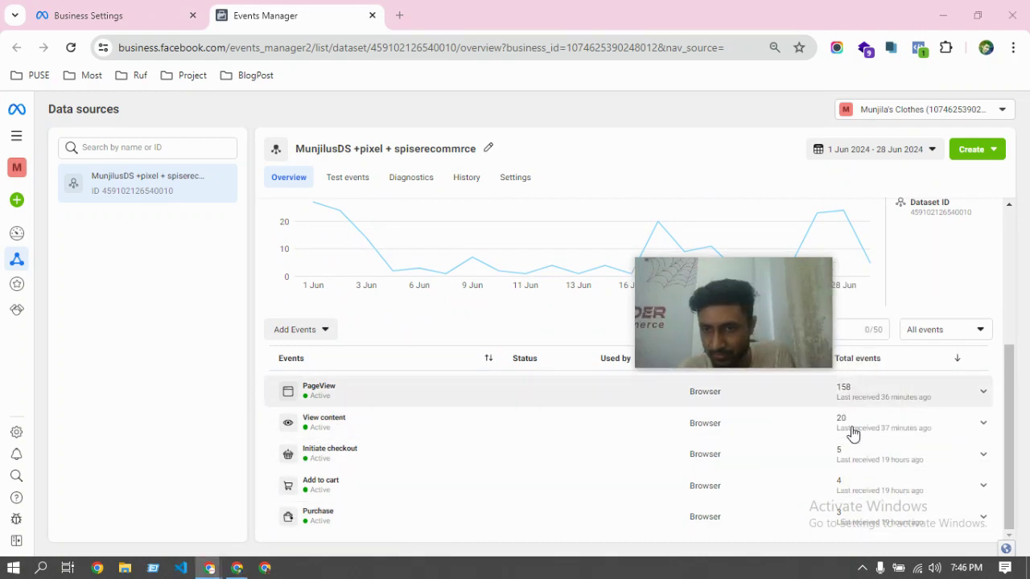
drag(736, 307, 906, 444)
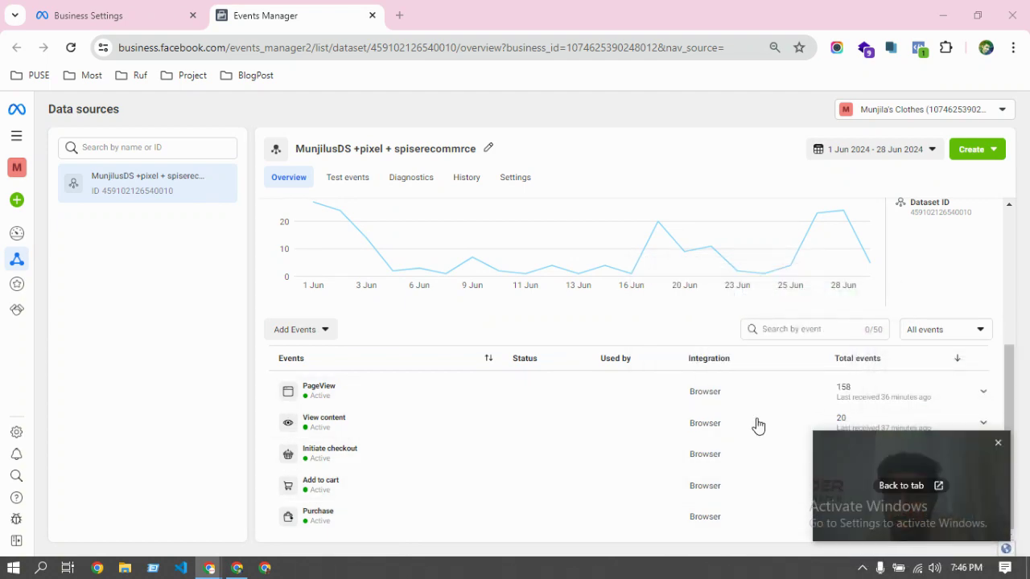
scroll(563, 274, up, 4)
scroll(552, 253, down, 4)
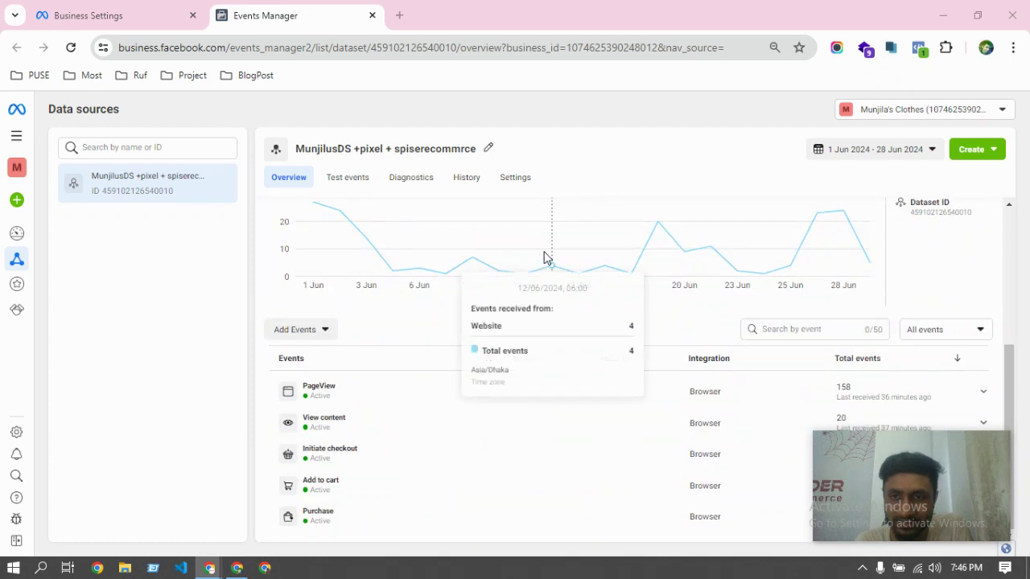
drag(936, 447, 941, 405)
scroll(262, 241, up, 3)
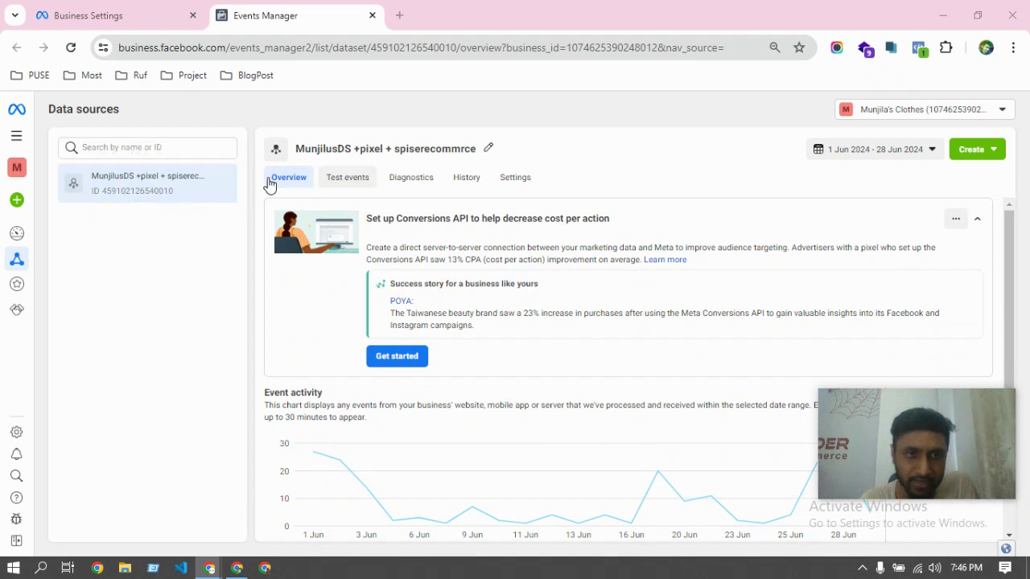
Go to the dataset's Test events, dismiss the delay notice and expand the website events confirmation section
click(347, 180)
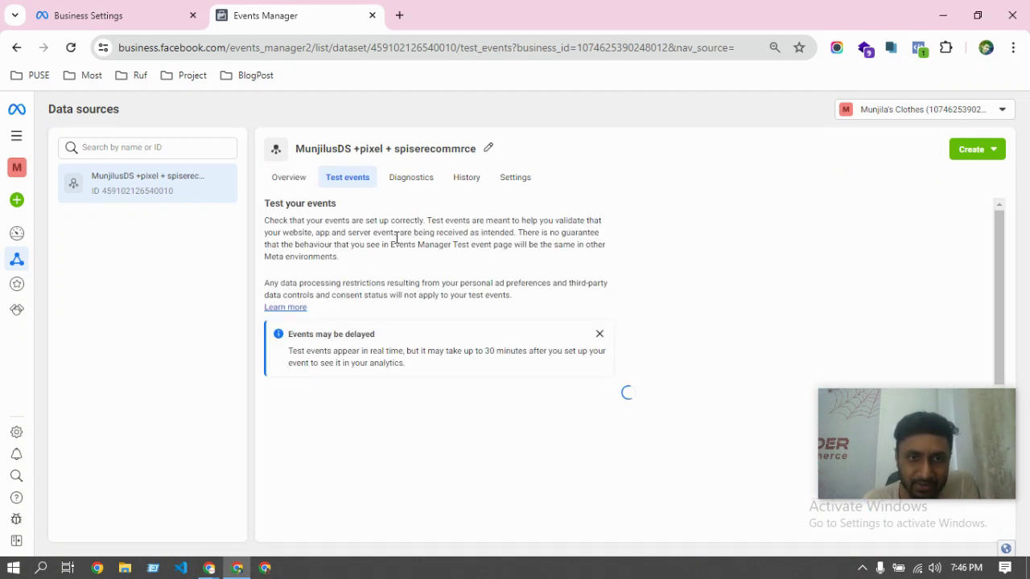
click(599, 334)
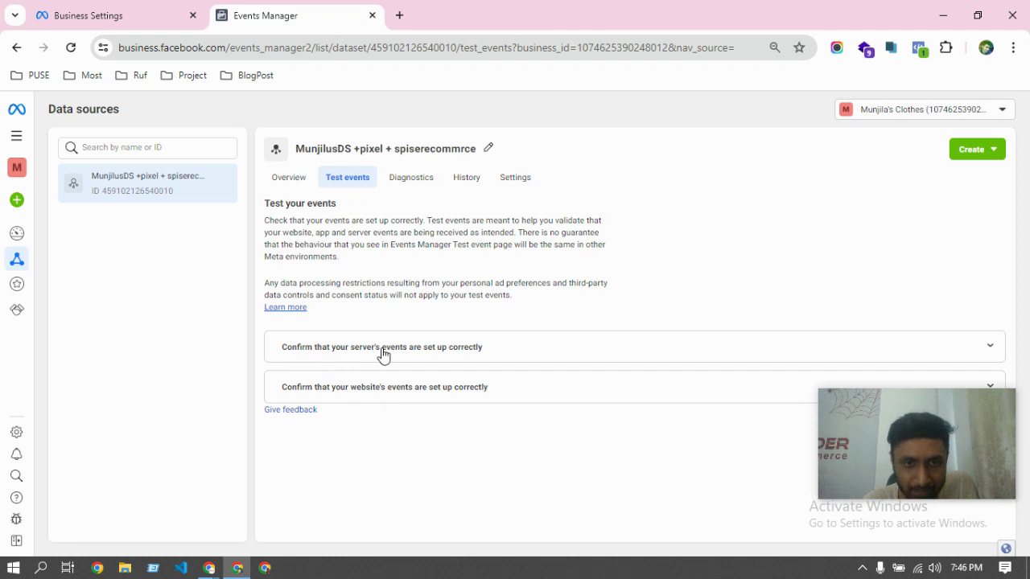
click(419, 393)
scroll(422, 378, down, 1)
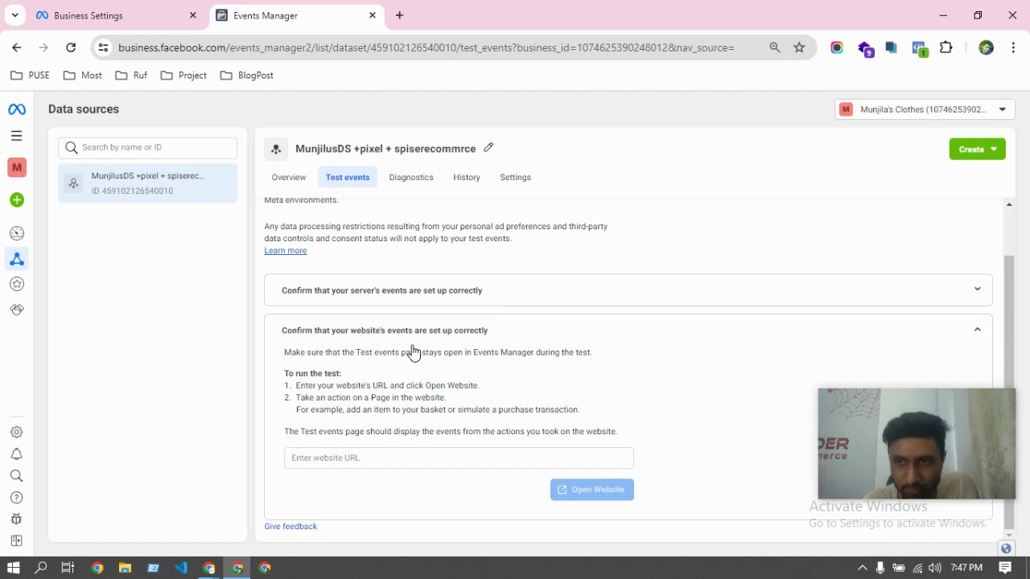
click(323, 461)
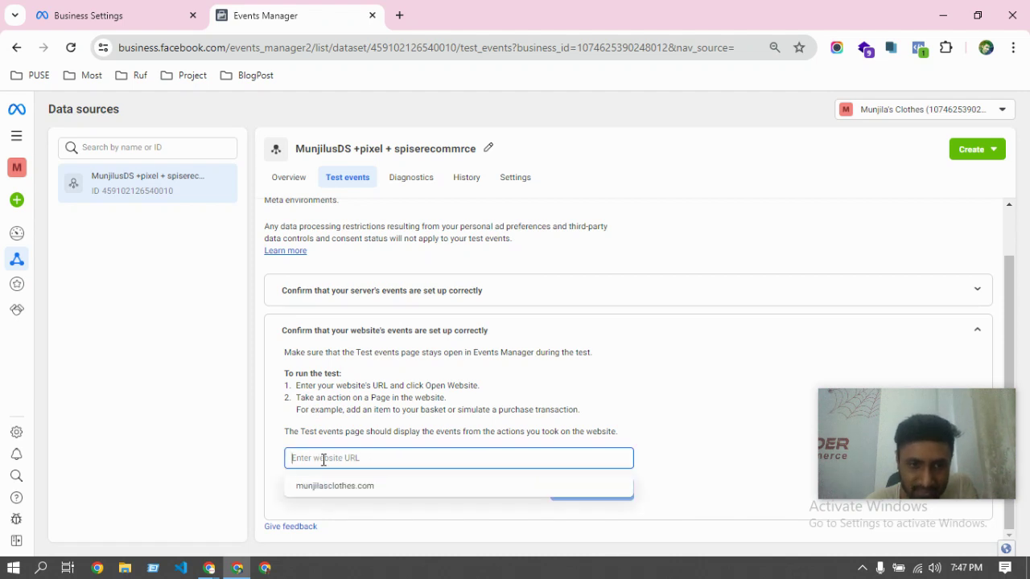
right_click(304, 457)
click(389, 253)
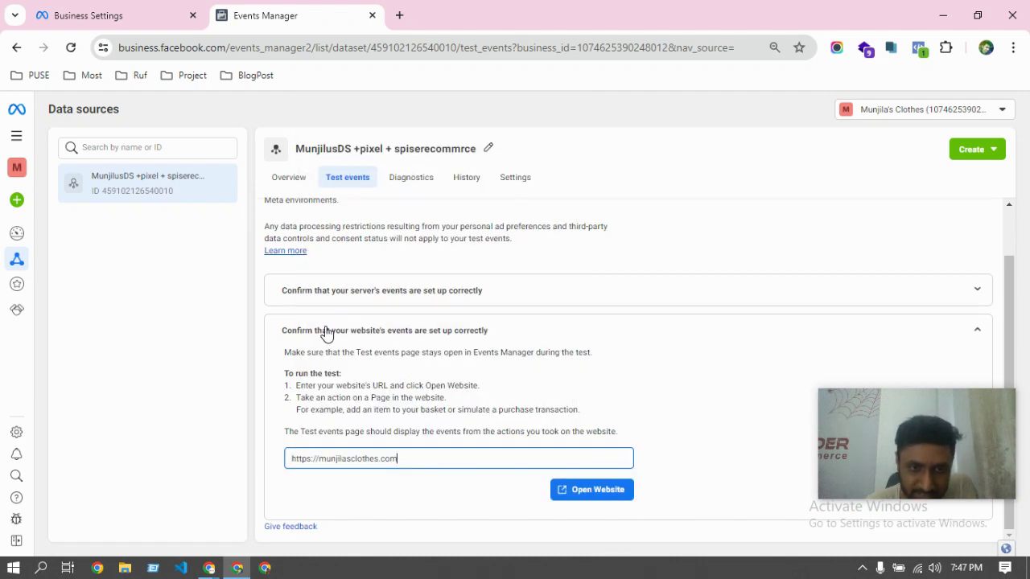
click(367, 483)
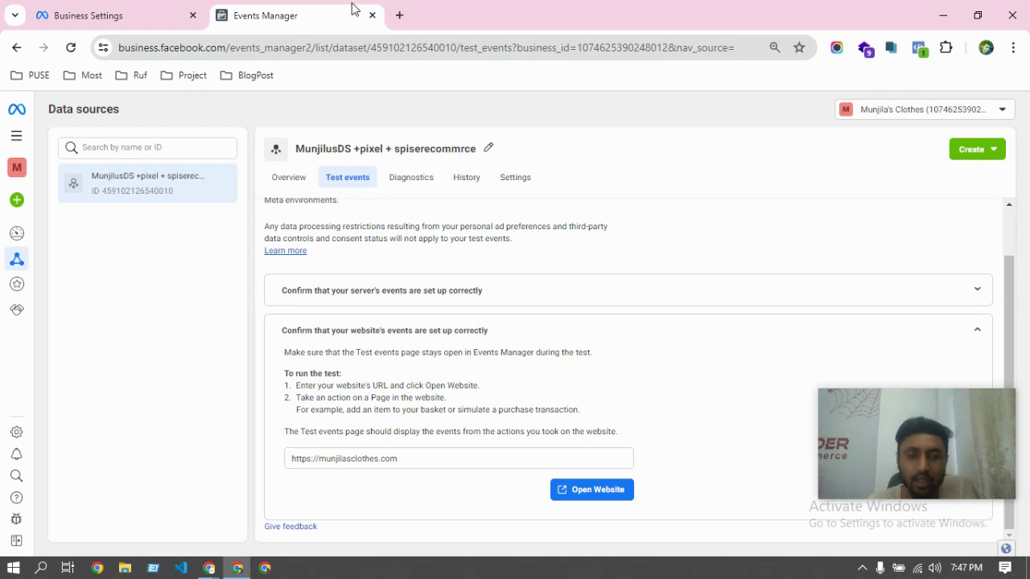
click(320, 459)
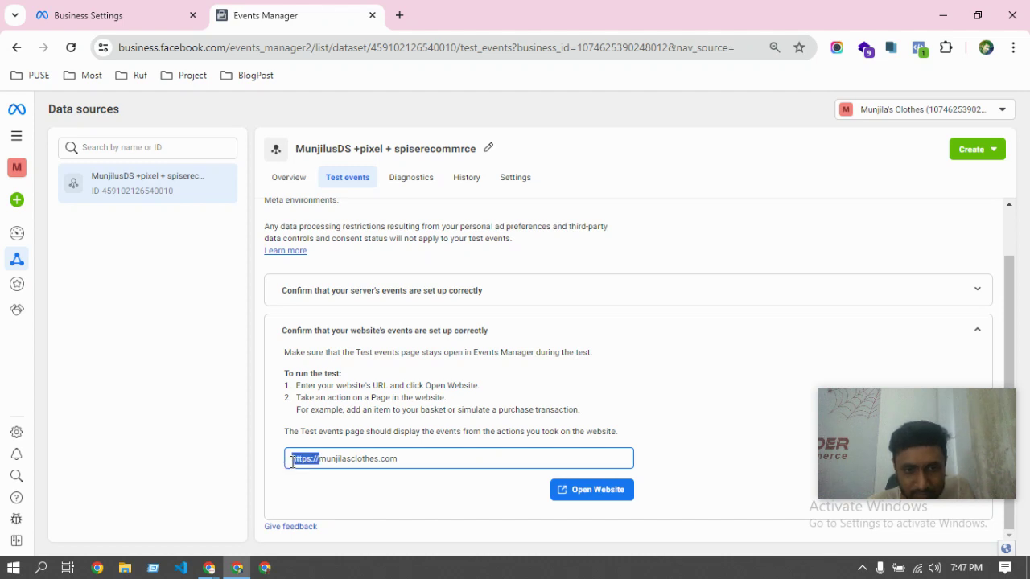
click(366, 498)
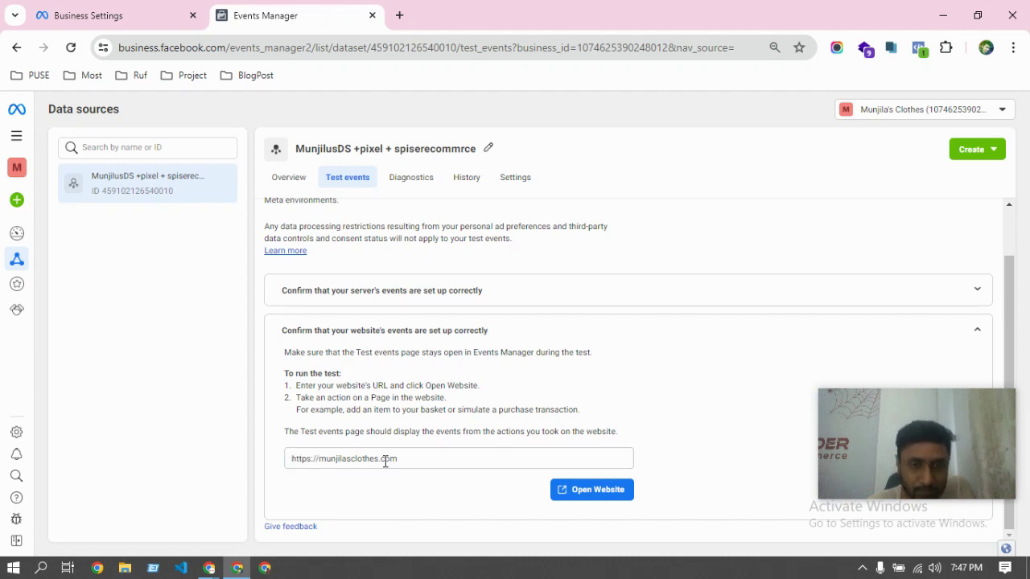
click(590, 492)
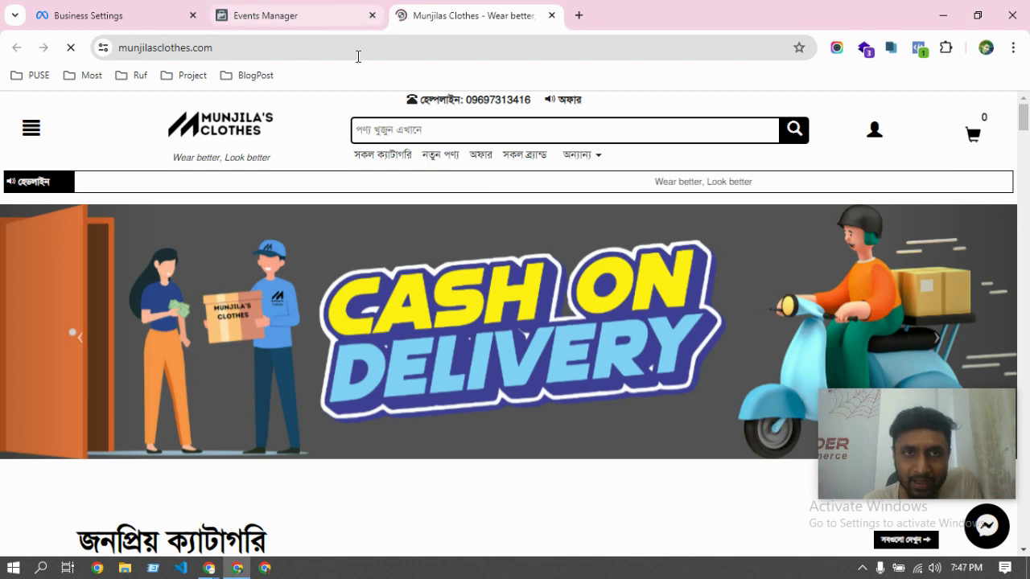
Browse the shop's home page and open the black Short Sleeve Design Shirt from Shirt Collections
scroll(489, 211, down, 1)
scroll(489, 208, down, 5)
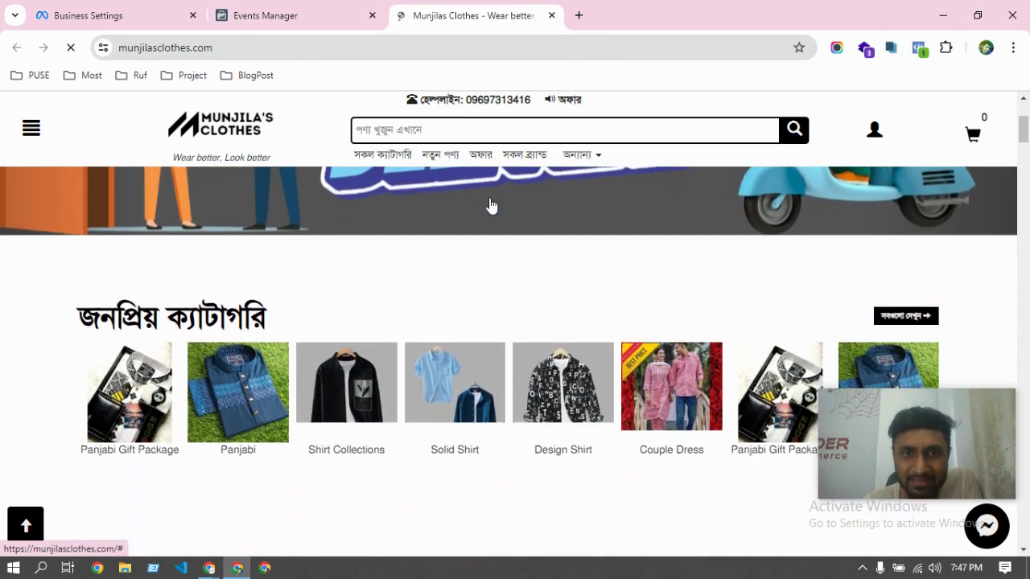
scroll(469, 229, down, 3)
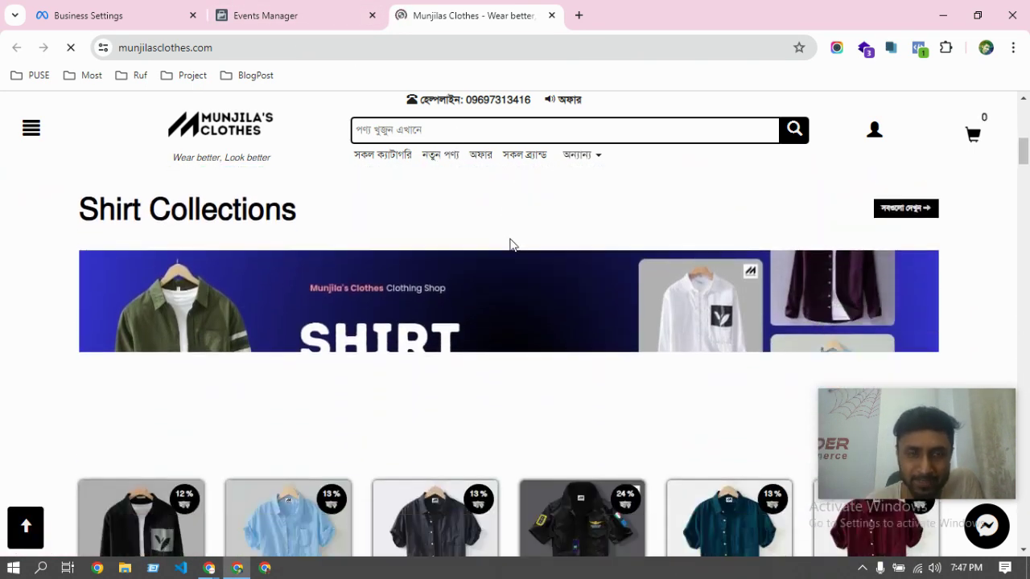
scroll(491, 274, down, 2)
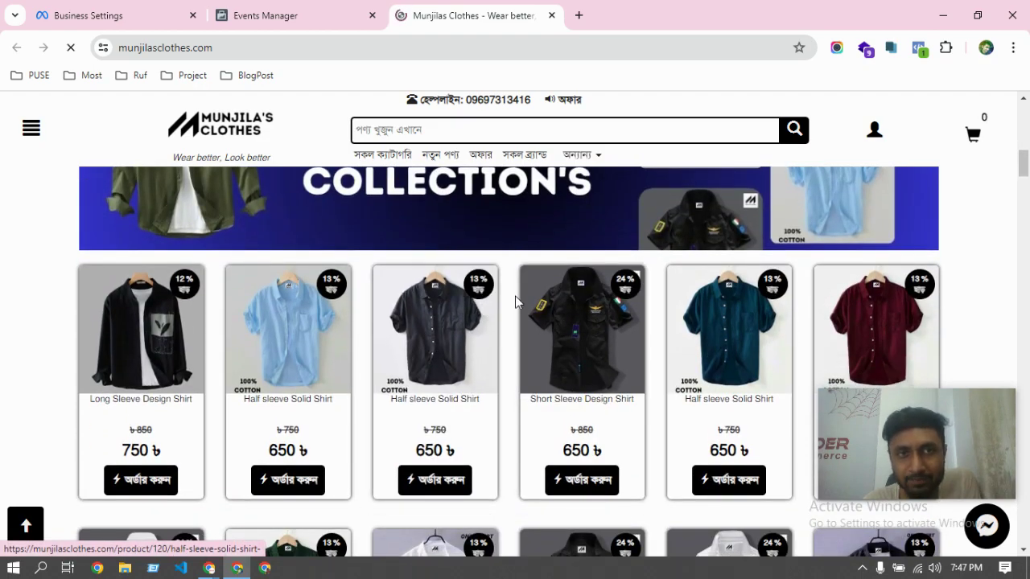
scroll(442, 252, up, 5)
scroll(448, 246, down, 10)
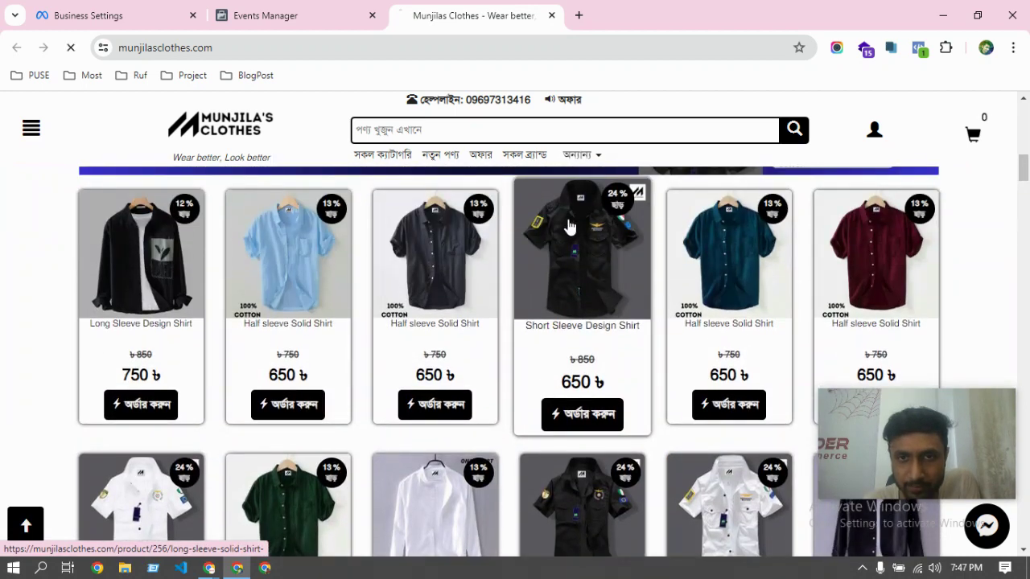
click(571, 225)
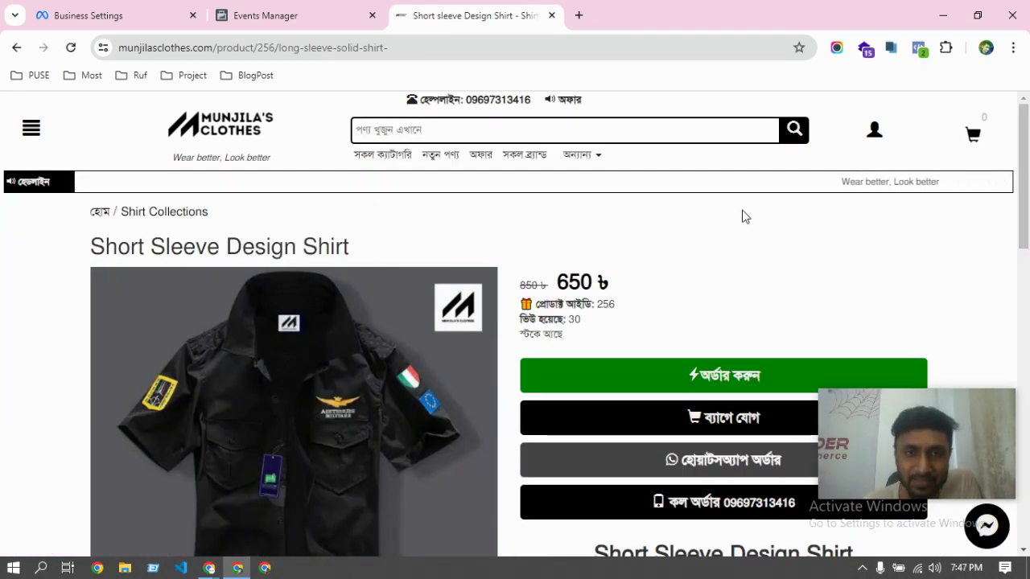
scroll(618, 220, down, 1)
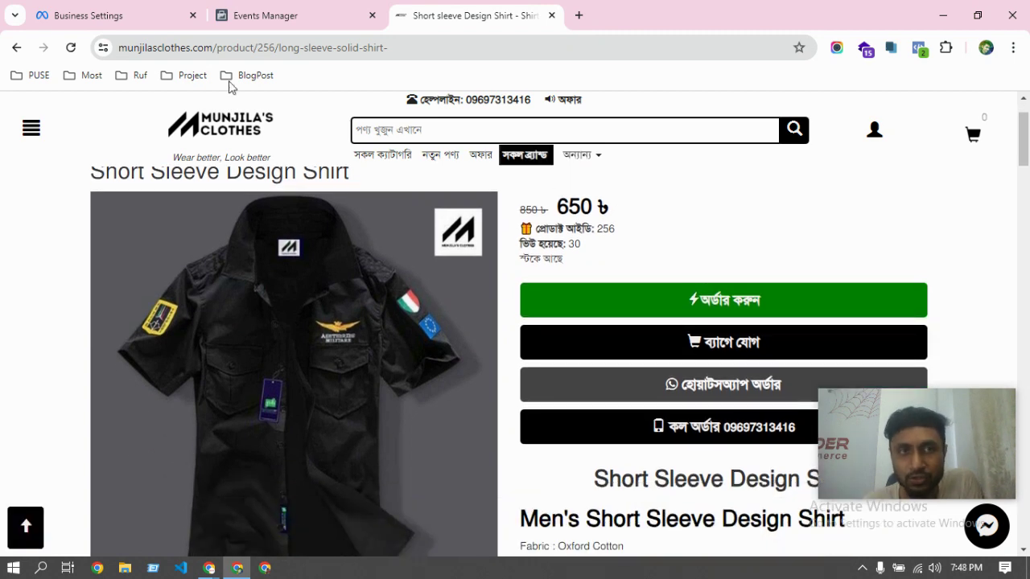
Check the events received in Events Manager against the visit to the shirt's product page
click(308, 22)
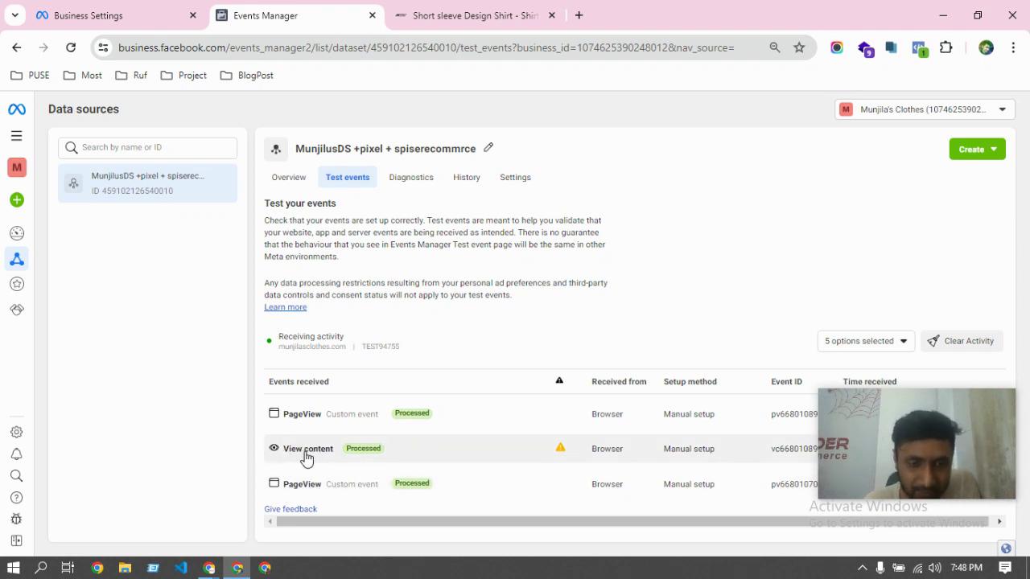
click(477, 16)
scroll(483, 333, down, 6)
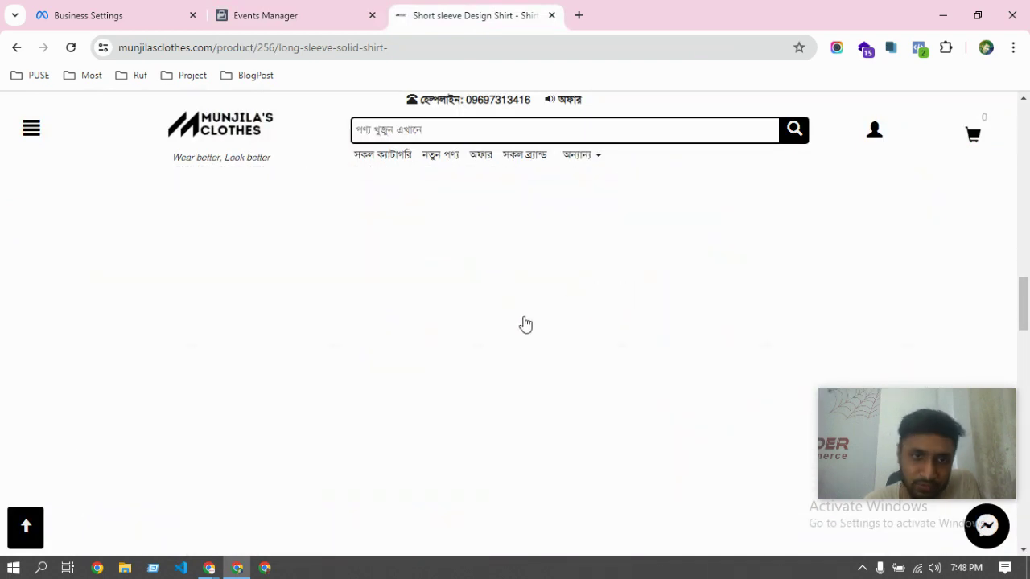
scroll(526, 324, up, 6)
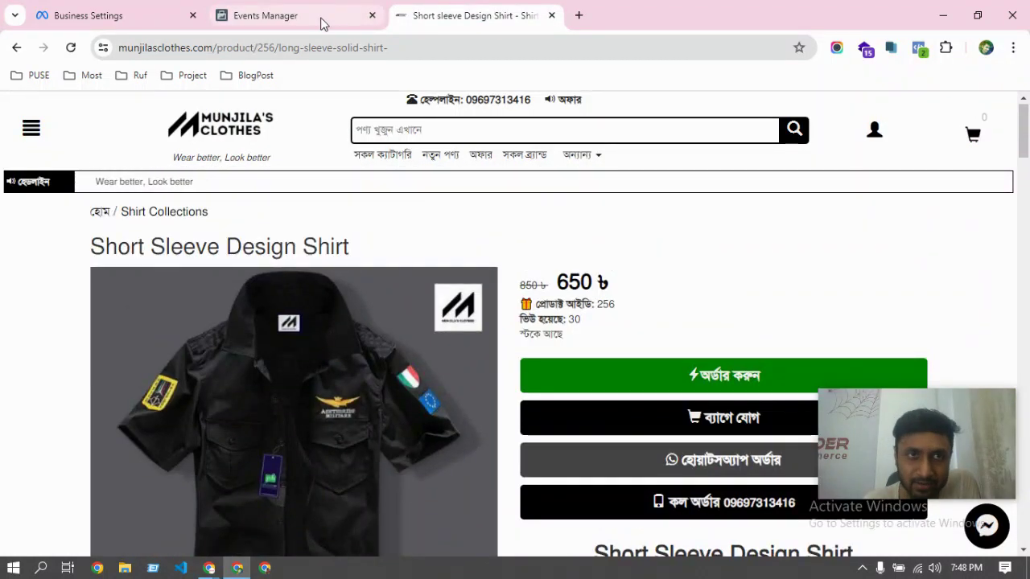
click(321, 22)
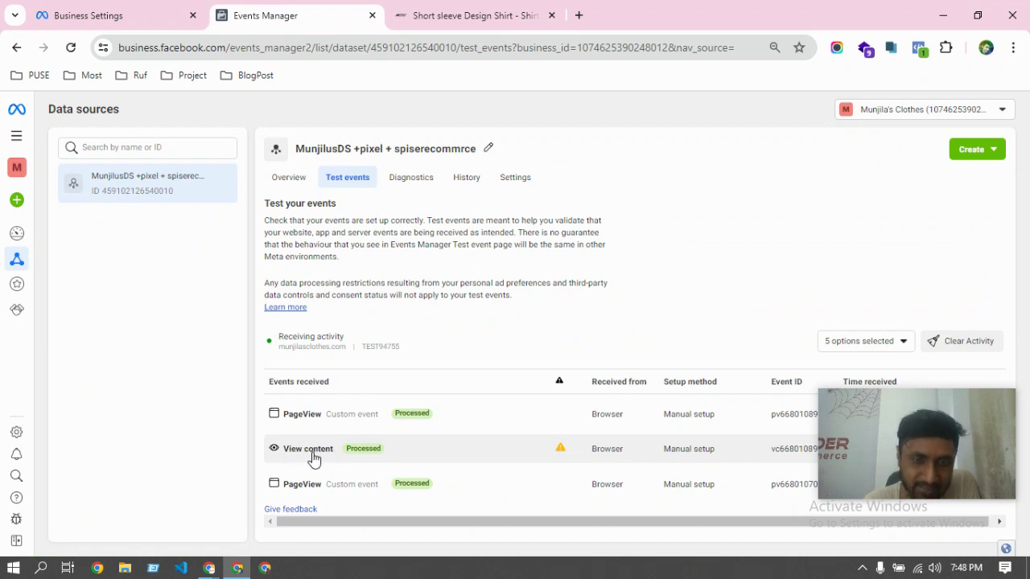
click(473, 15)
click(333, 16)
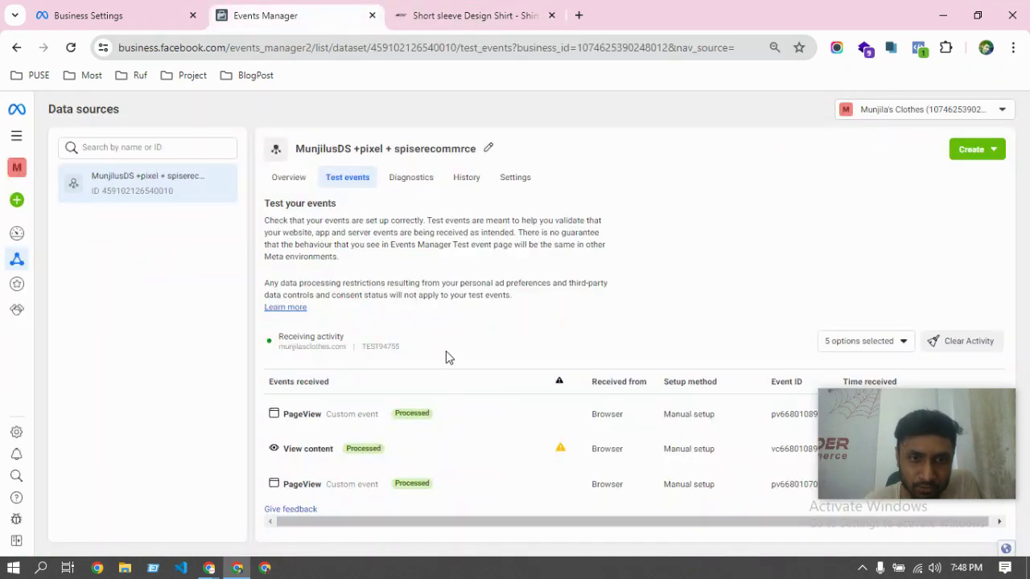
Expand the received View content event and compare its value parameter with the price on the shirt's product page
click(328, 453)
scroll(338, 362, down, 2)
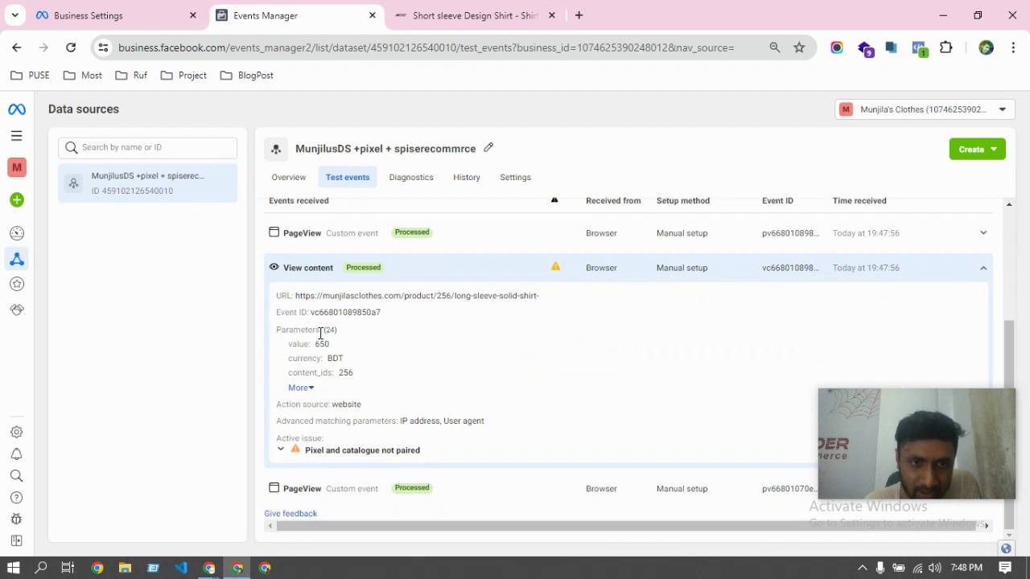
click(464, 18)
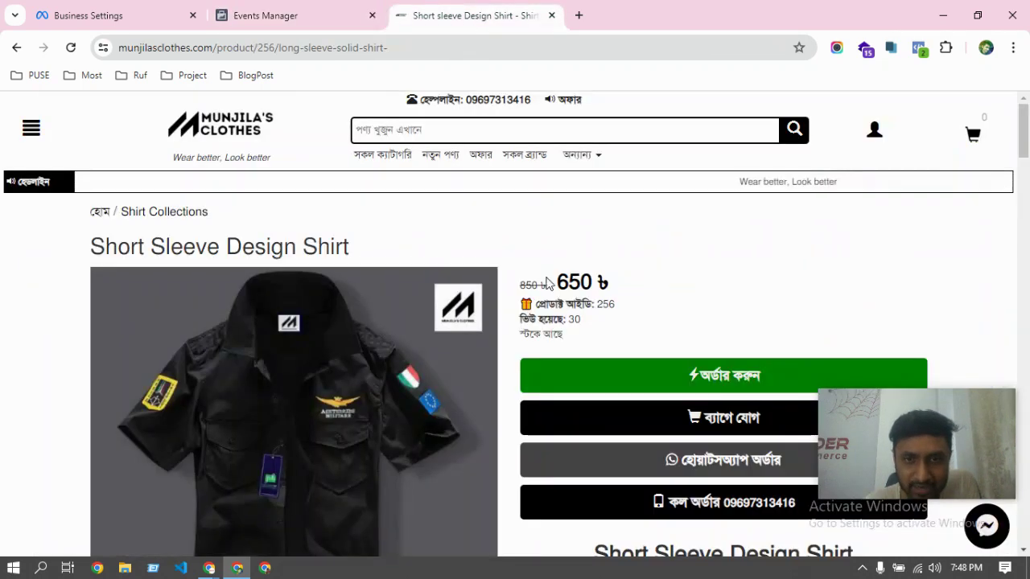
drag(554, 282, 602, 281)
click(588, 266)
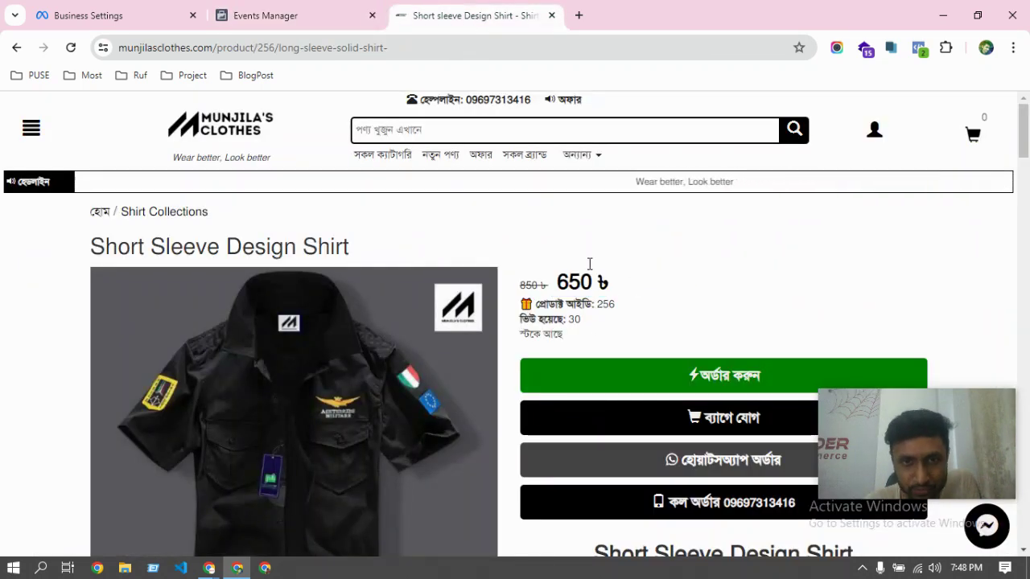
Compare the View content event's content_ids with the shirt's product ID, and expand the event's full parameter list to examine it
double_click(573, 320)
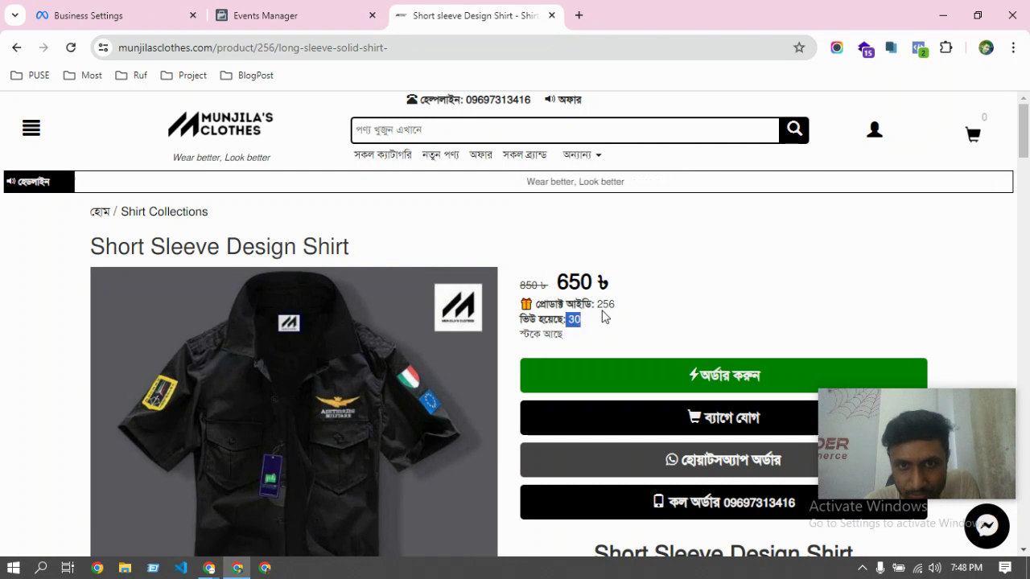
drag(598, 303, 620, 310)
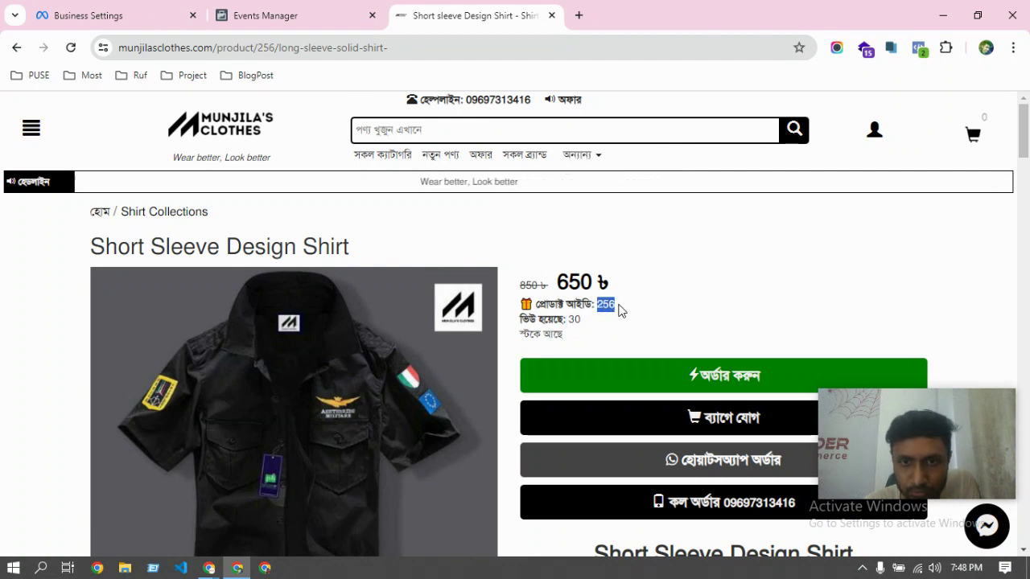
click(266, 15)
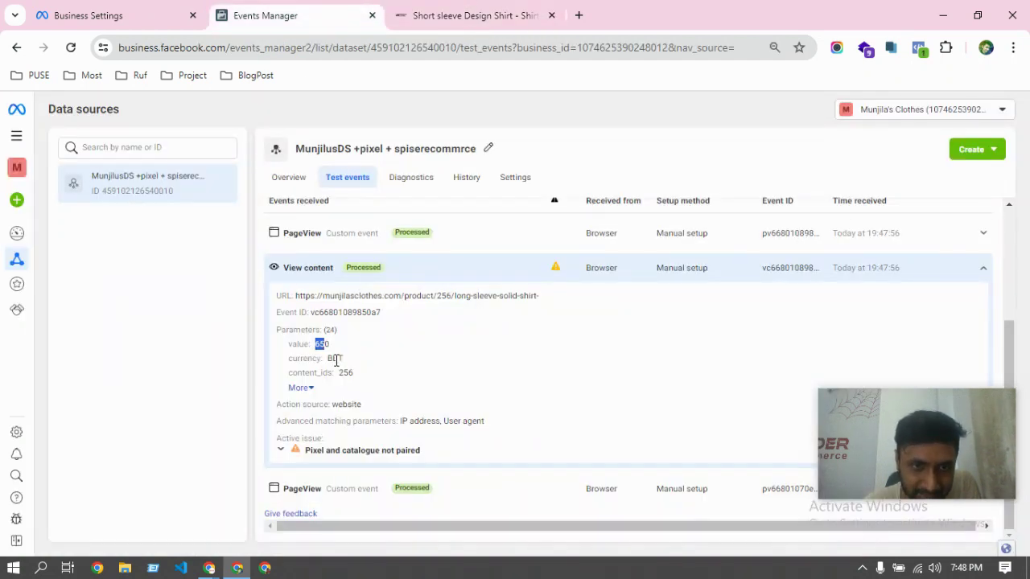
click(315, 391)
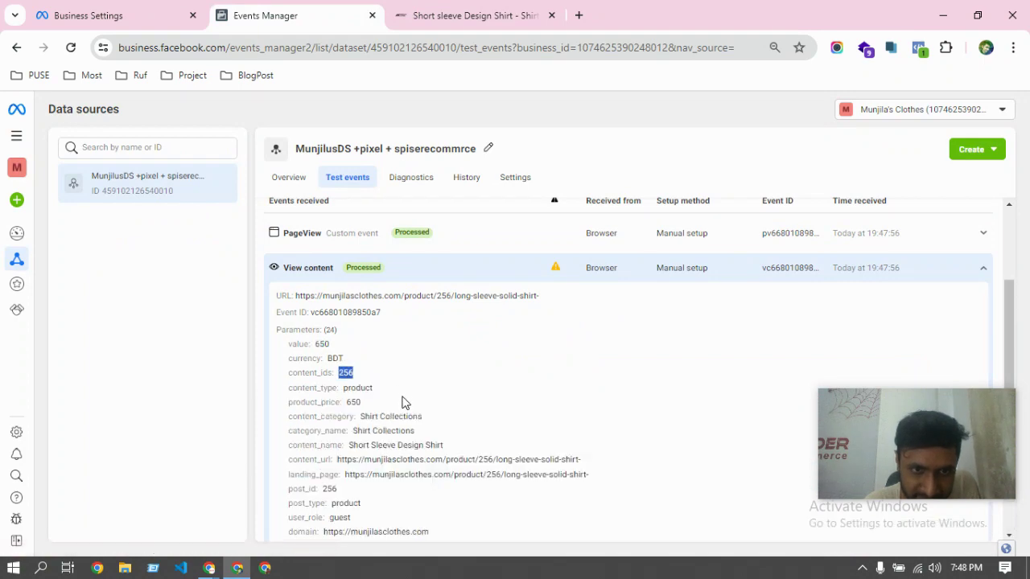
scroll(394, 387, down, 2)
drag(346, 280, 396, 280)
scroll(355, 380, down, 2)
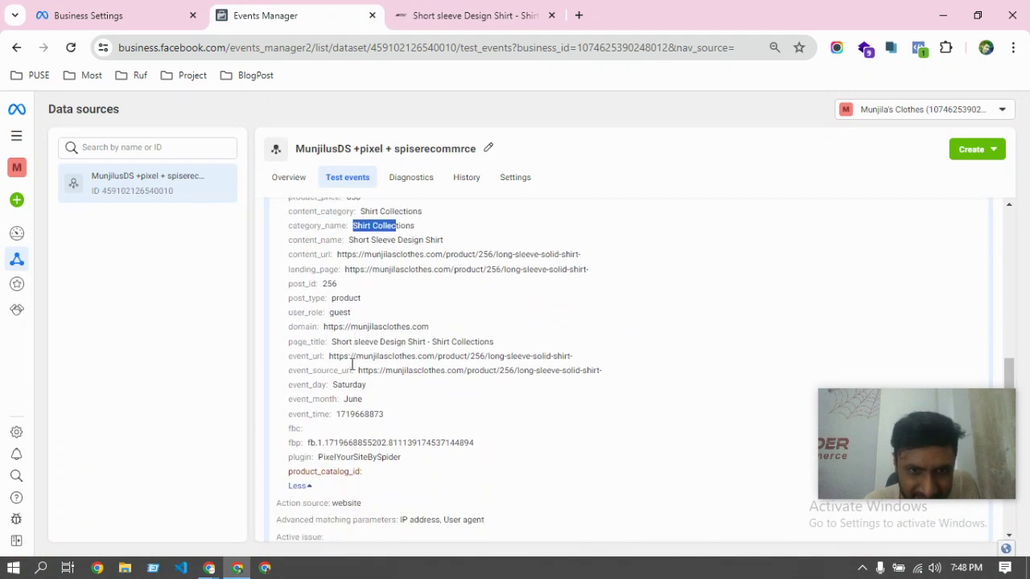
scroll(342, 380, up, 5)
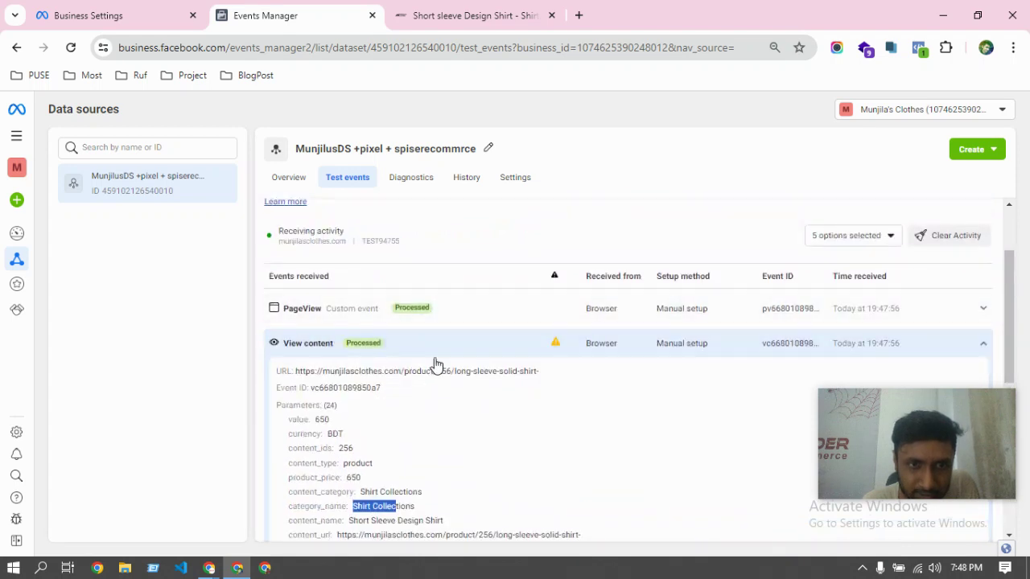
Try to order the shirt in size L from its product page, and order it in size M (Chest-39-Length-27) instead
click(474, 15)
scroll(473, 298, down, 1)
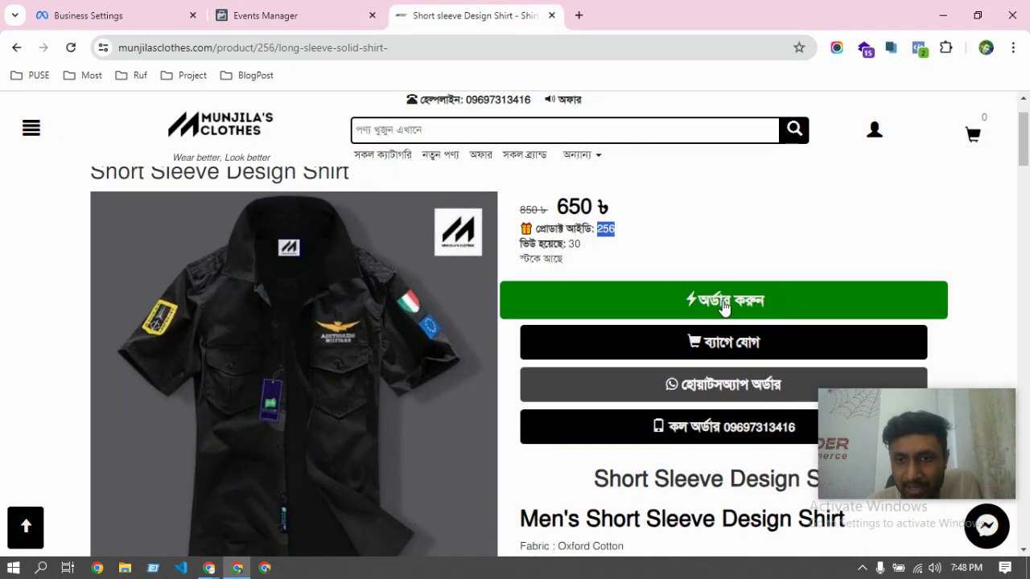
click(726, 301)
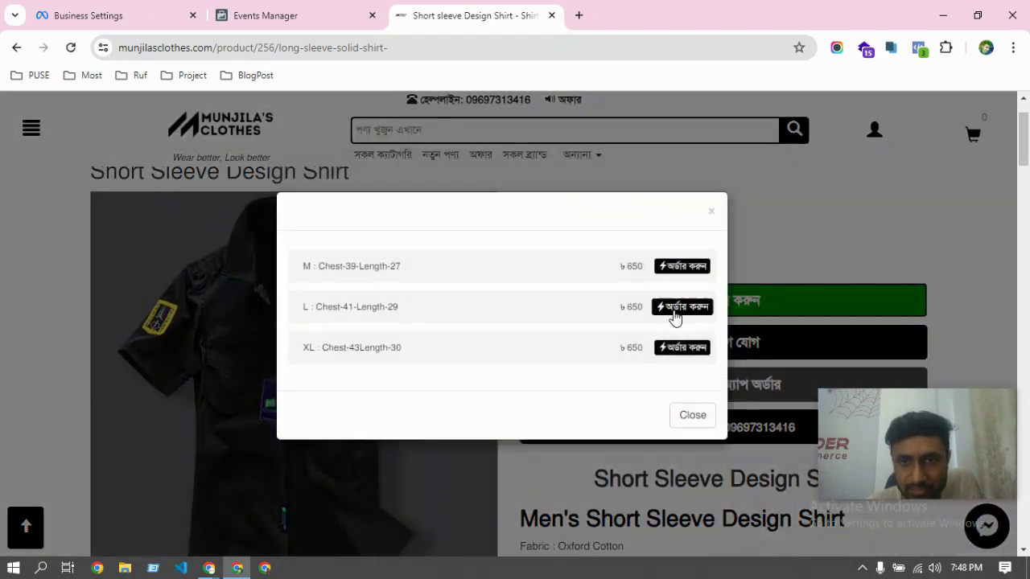
click(680, 309)
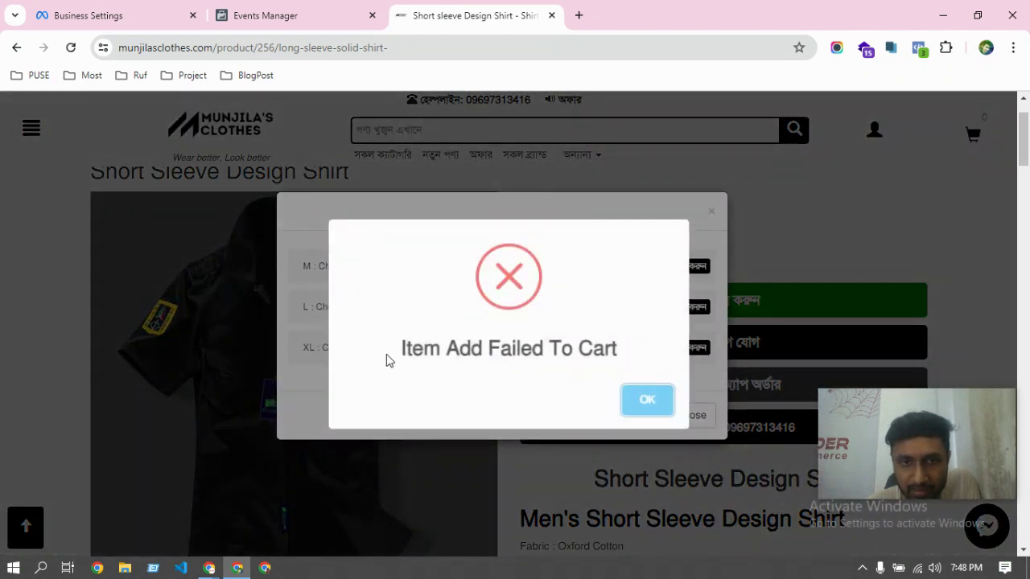
click(638, 402)
click(660, 270)
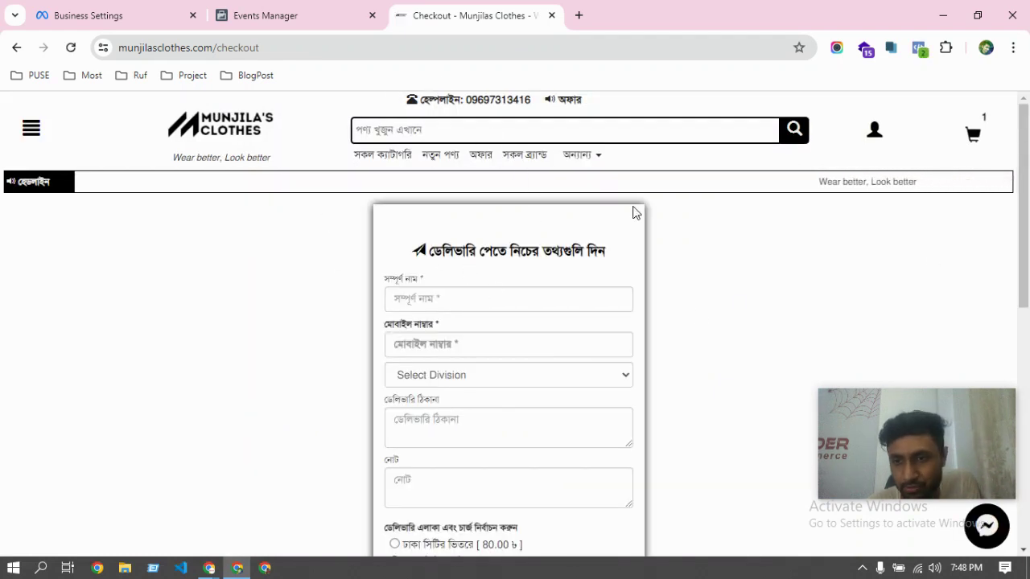
Expand the Add to cart event received in Events Manager and examine its full list of parameters
click(306, 20)
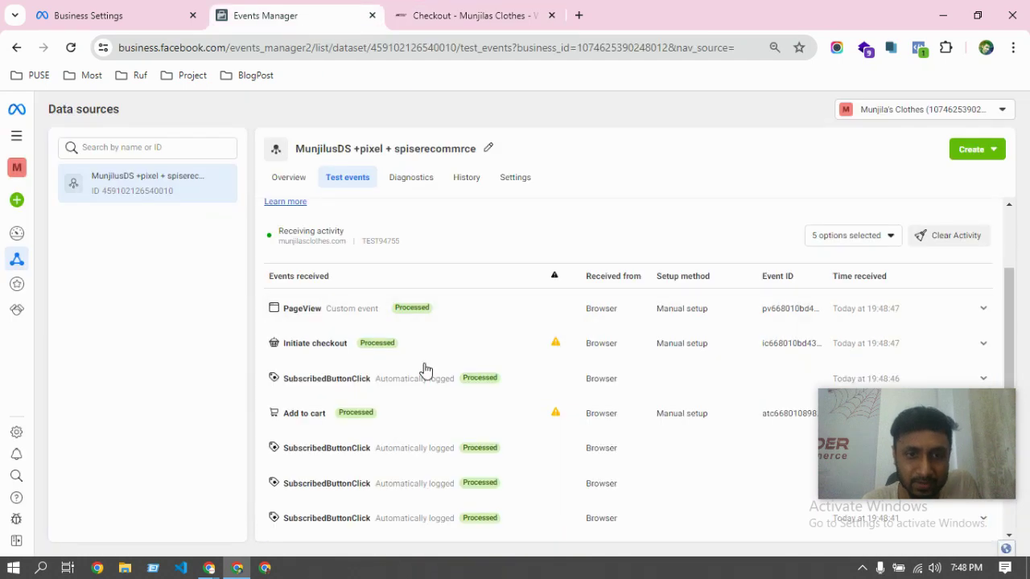
scroll(314, 424, down, 1)
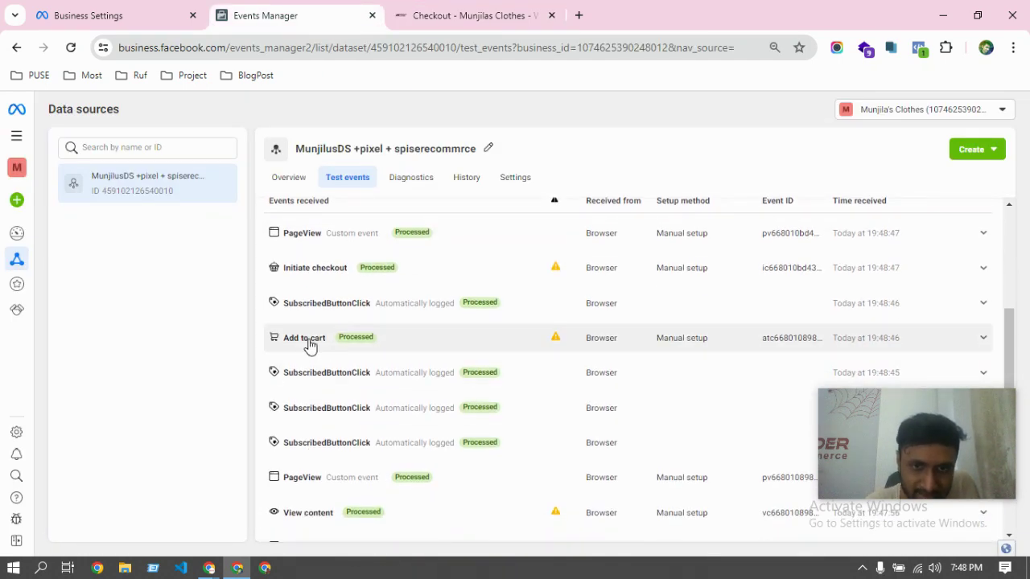
click(313, 342)
scroll(361, 368, down, 1)
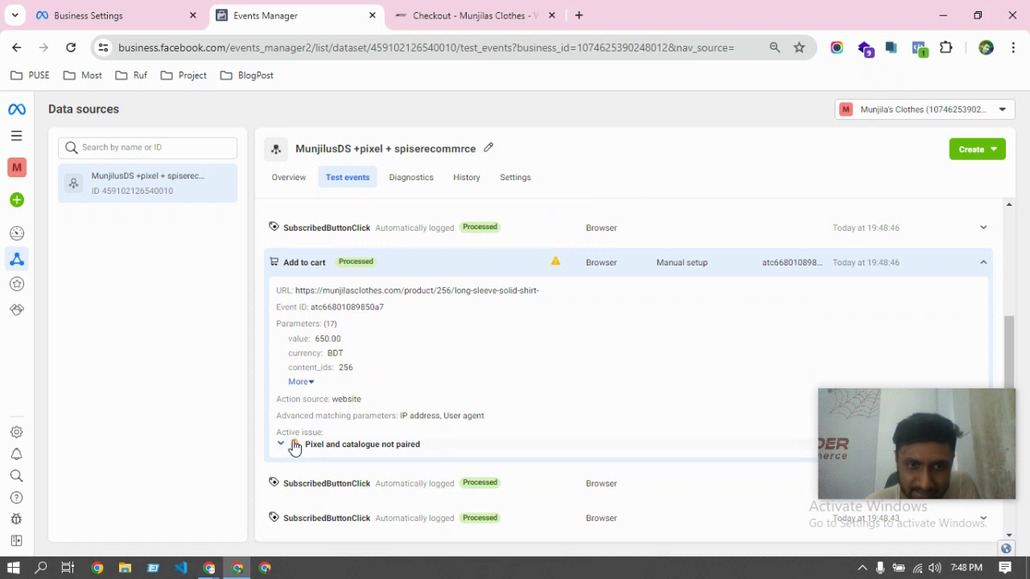
click(303, 383)
scroll(352, 414, down, 2)
scroll(355, 414, up, 3)
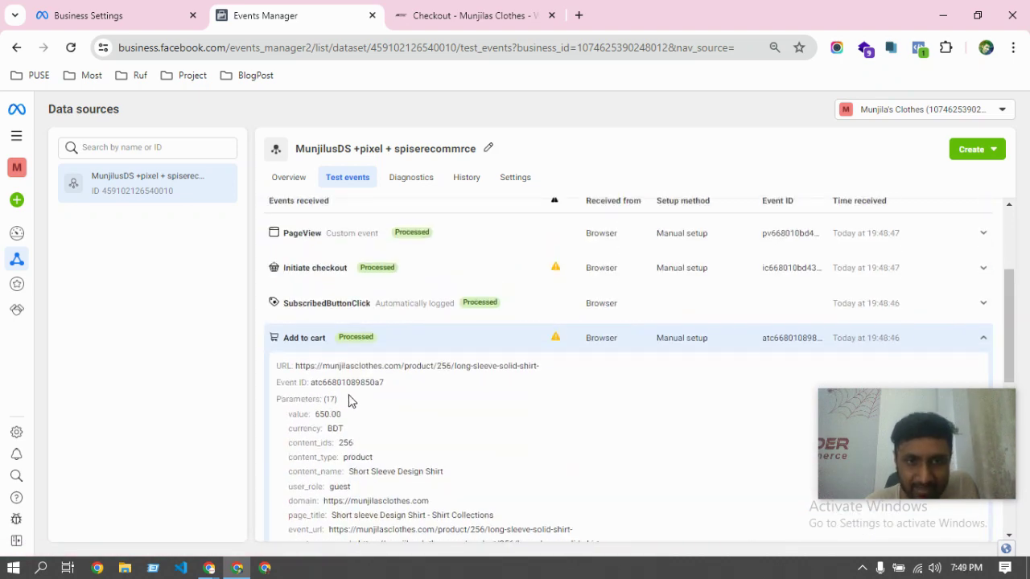
scroll(336, 366, up, 1)
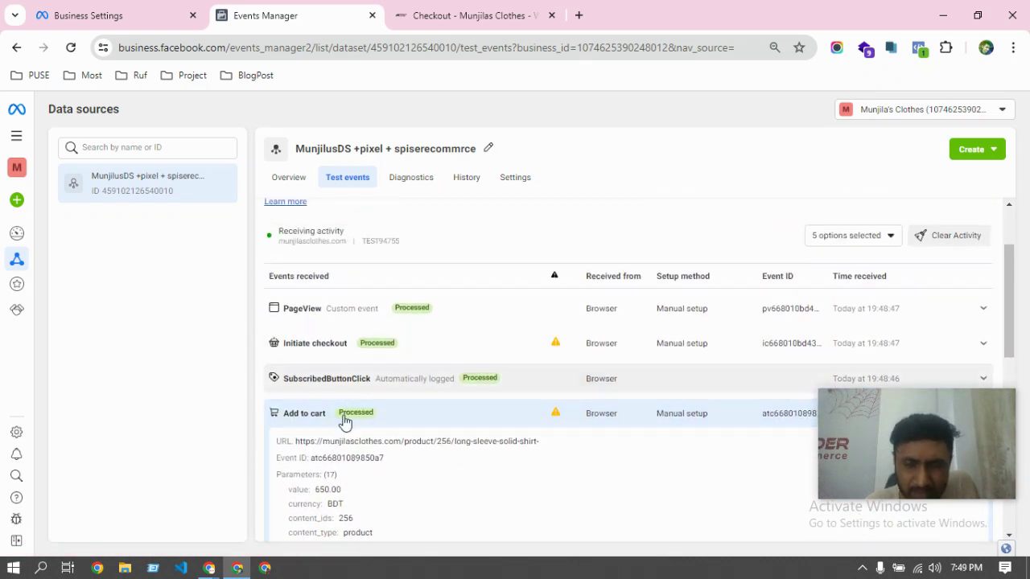
scroll(359, 409, down, 2)
scroll(368, 416, up, 3)
scroll(379, 428, down, 3)
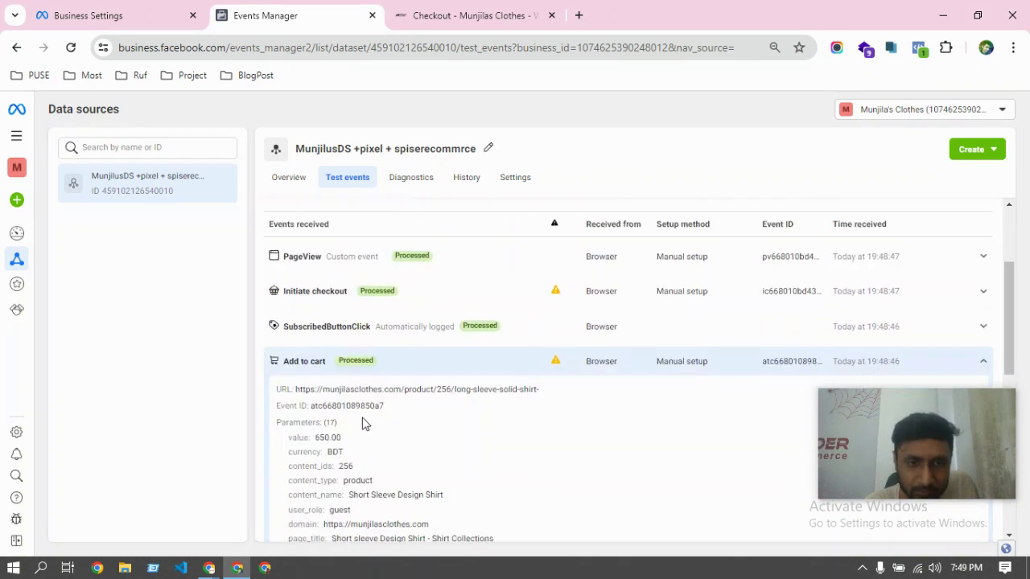
scroll(346, 402, up, 2)
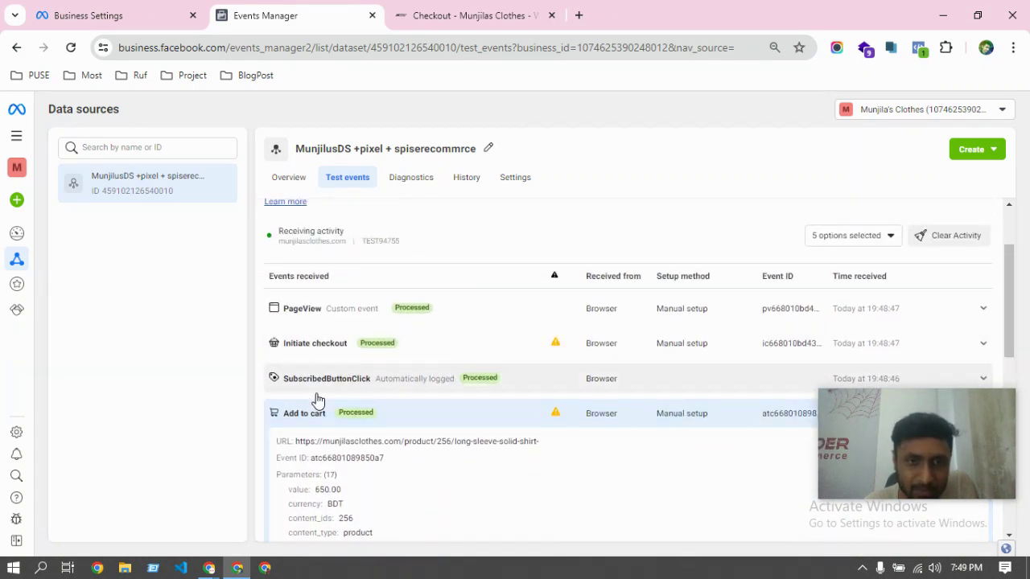
Look over the shop's checkout page, including the delivery form, delivery charge options and ordered item
click(471, 15)
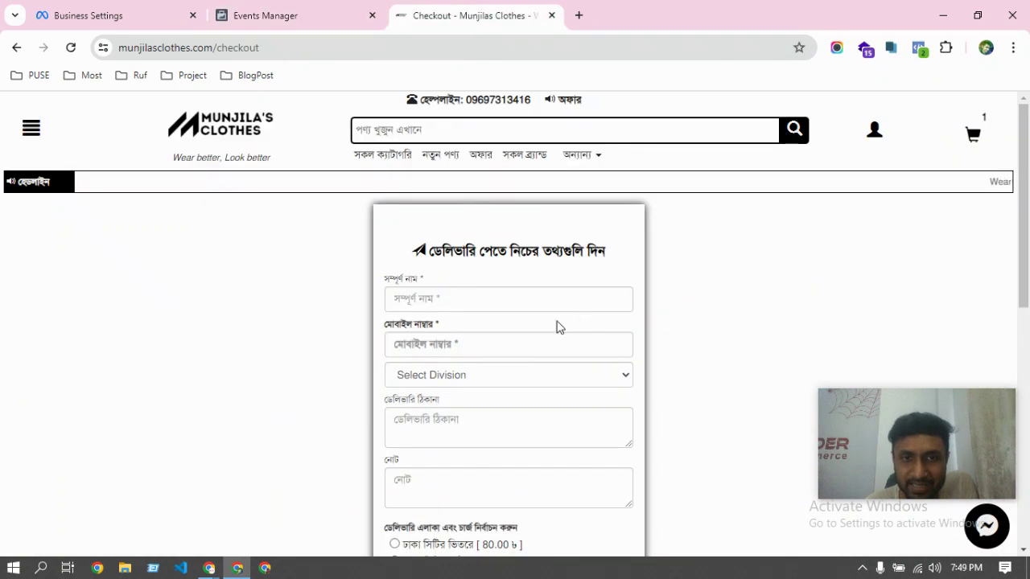
scroll(545, 317, down, 4)
scroll(476, 265, up, 5)
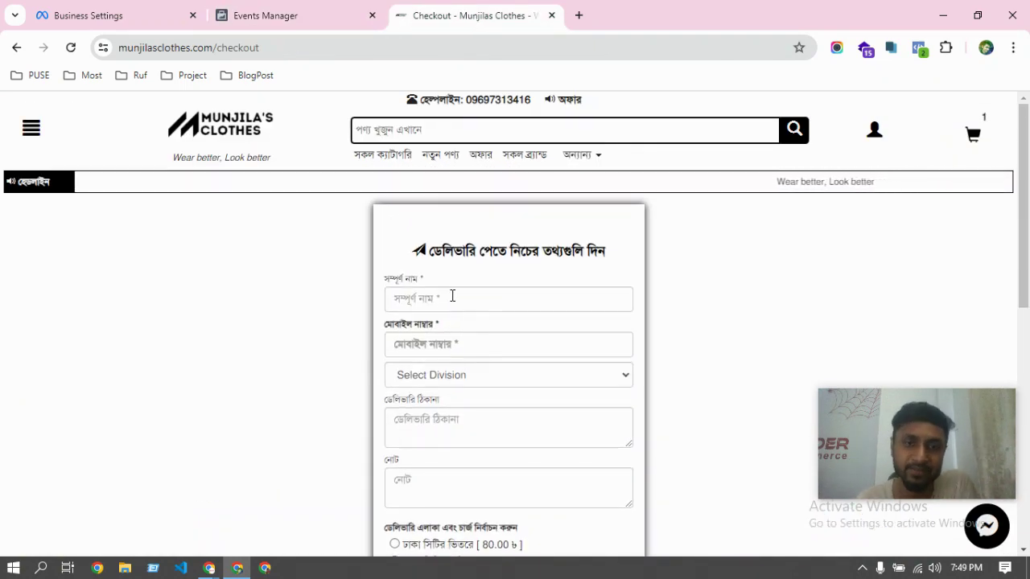
scroll(467, 294, down, 2)
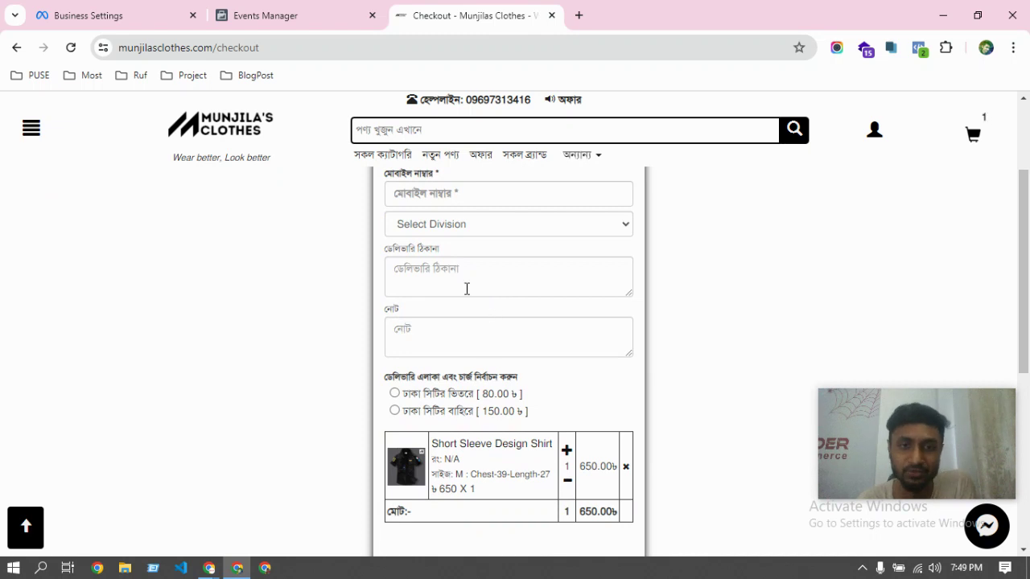
scroll(467, 289, up, 1)
scroll(447, 312, up, 1)
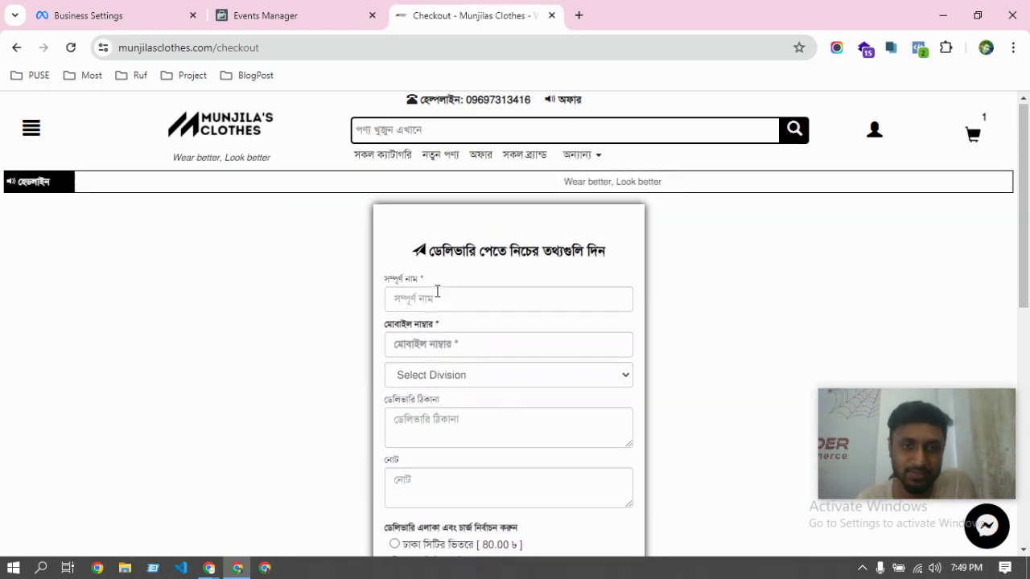
Expand the Initiate checkout event in Events Manager, review its parameters and collapse it again
click(316, 22)
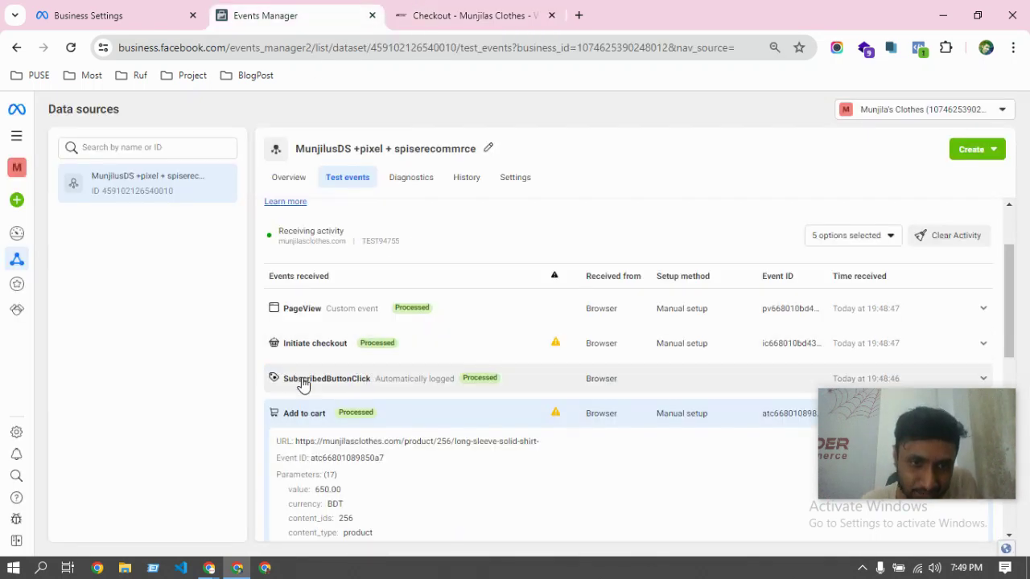
click(326, 357)
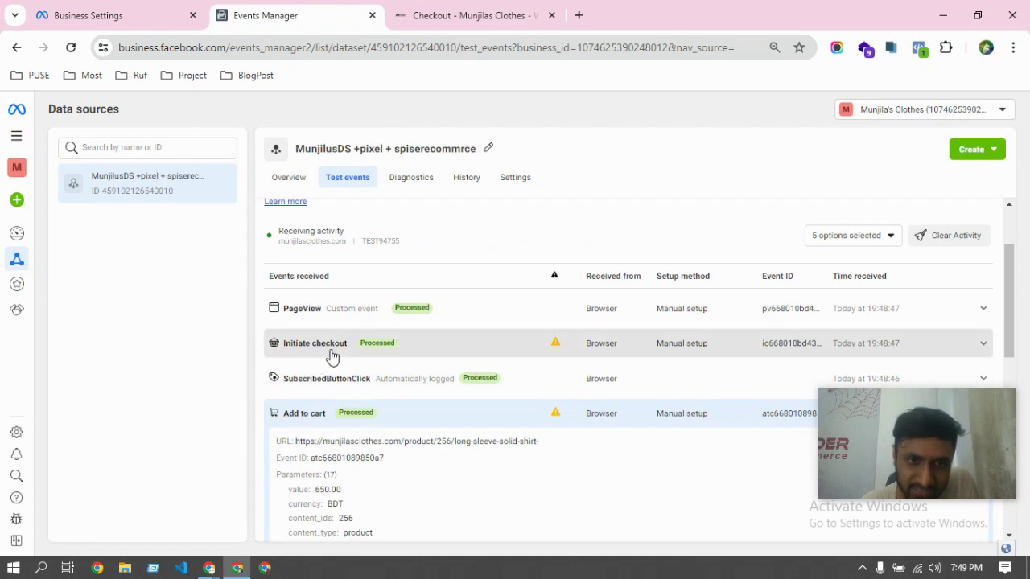
scroll(354, 362, down, 2)
scroll(343, 342, up, 3)
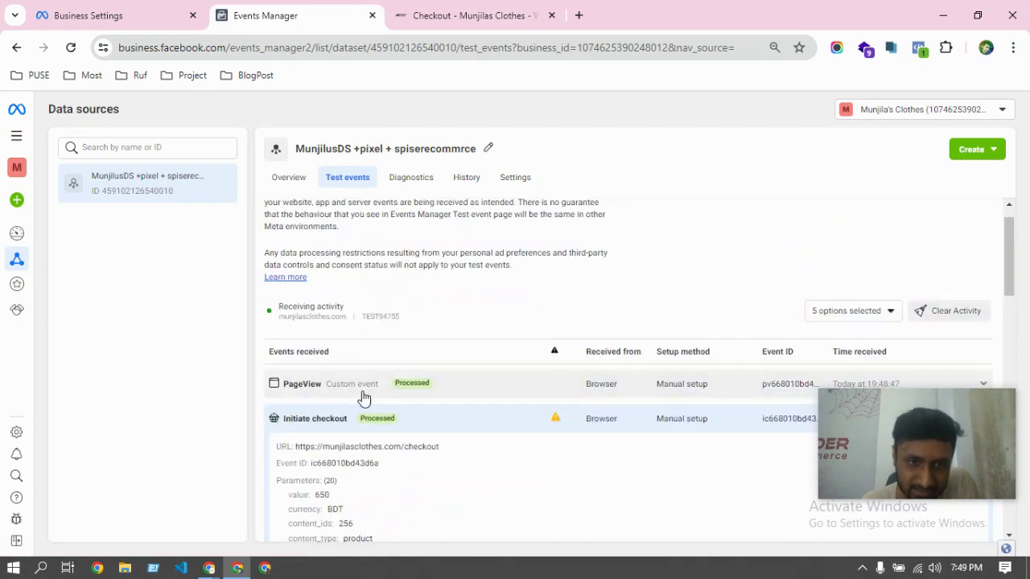
click(346, 419)
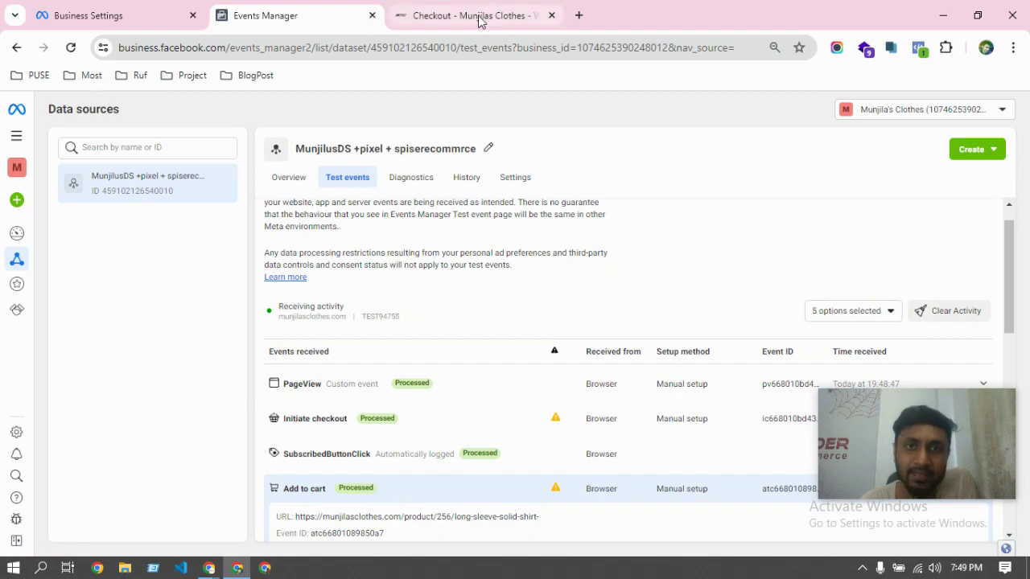